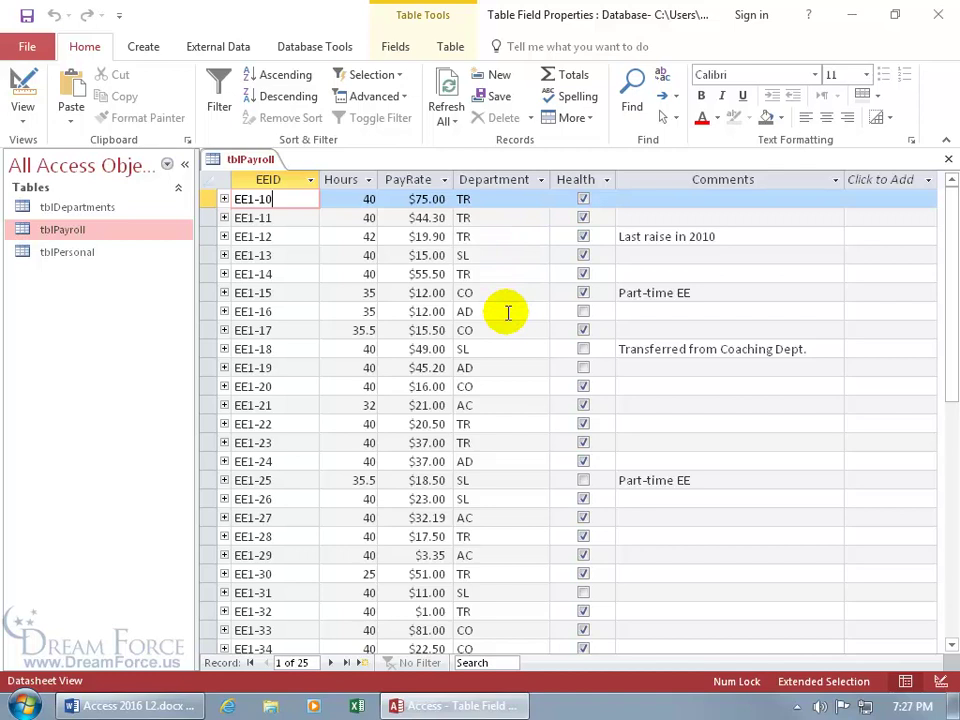
Step: Review the department codes and names in tblDepartments, then return to the Department field of the first tblPayroll record
double_click(112, 214)
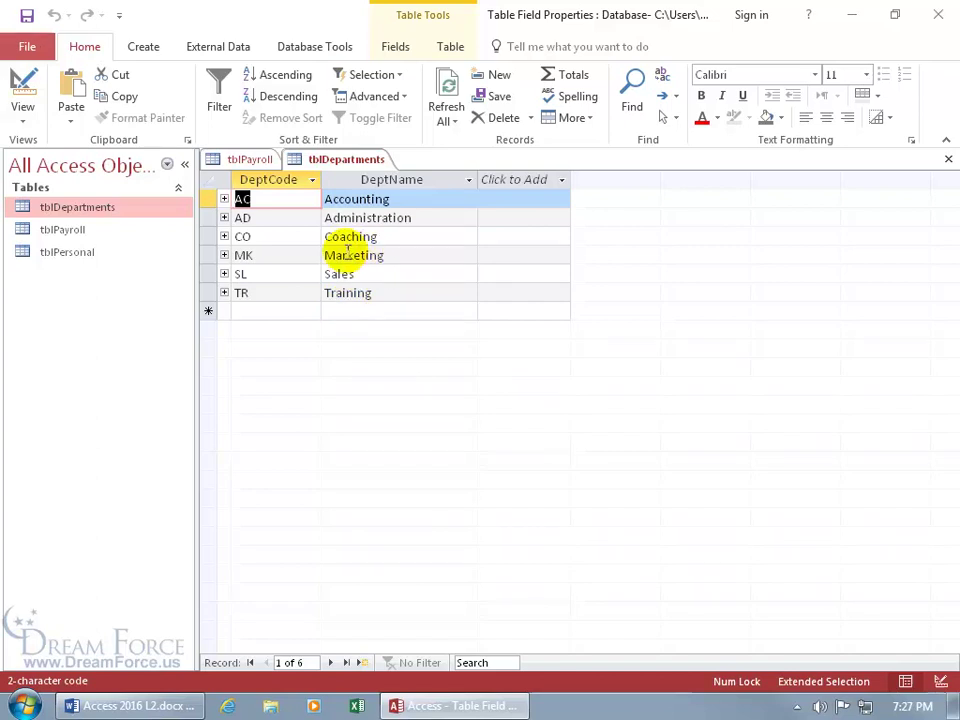
click(250, 160)
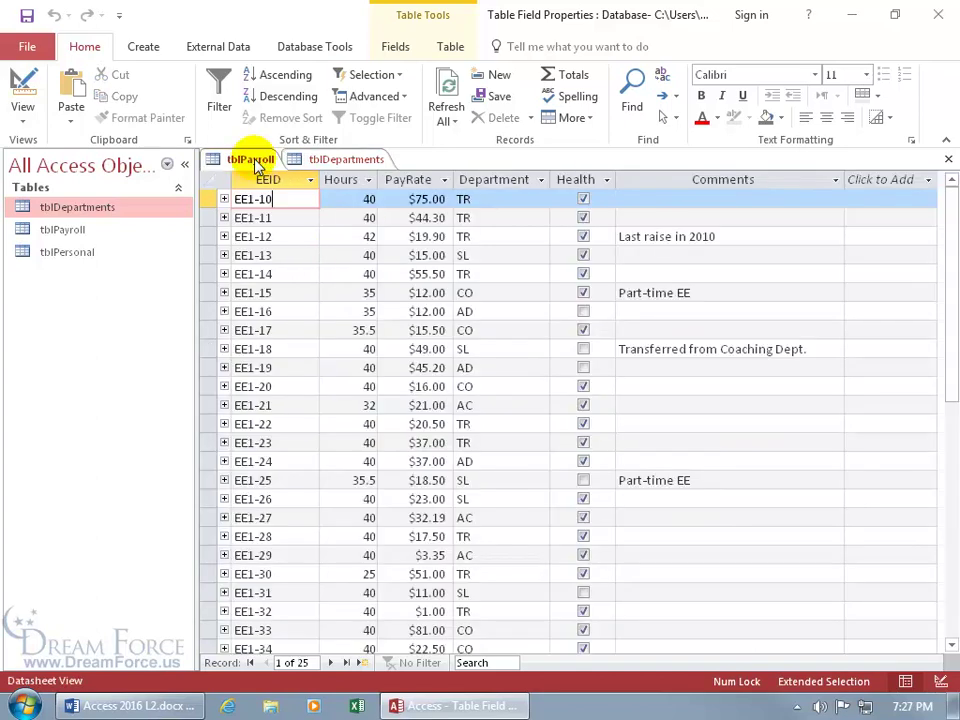
click(508, 201)
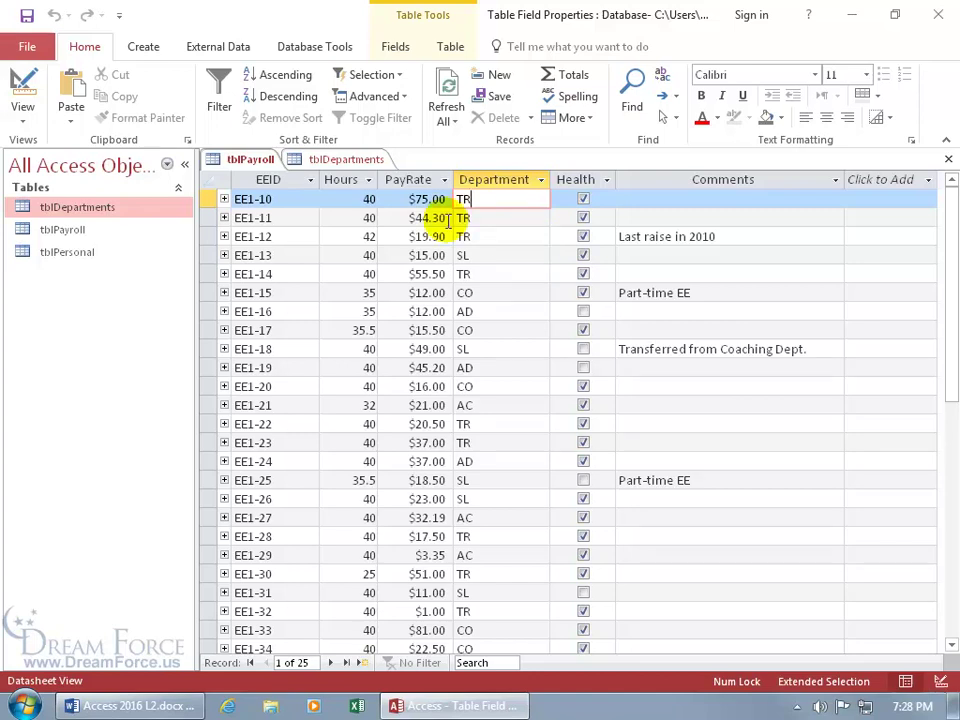
Step: Switch tblPayroll to Design View and try to start the Lookup Wizard for the Dept Code field's data type
right_click(251, 163)
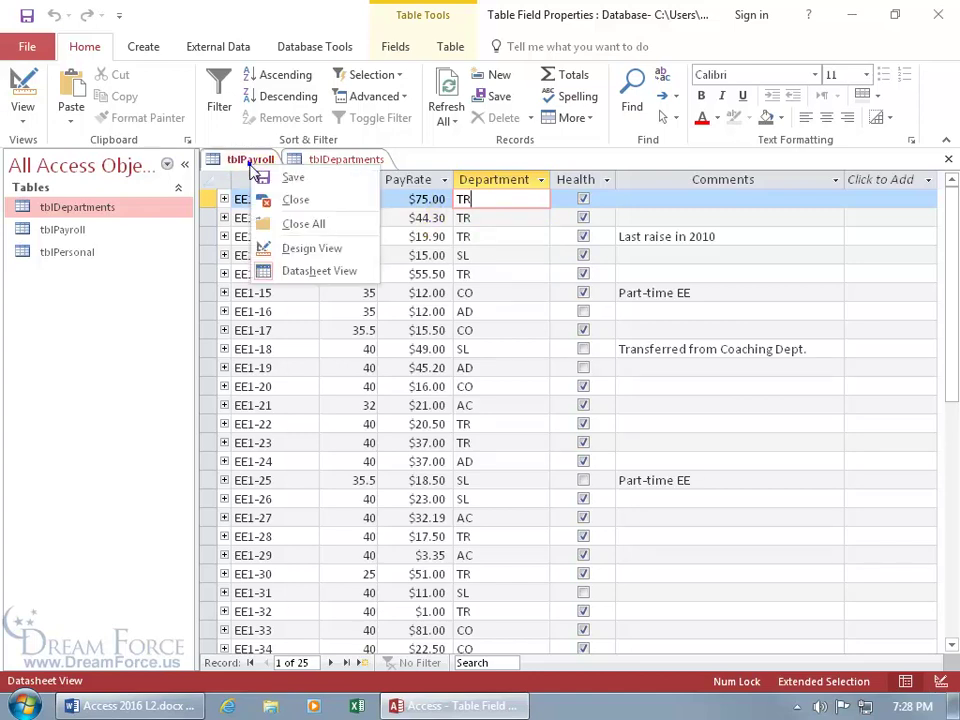
click(306, 248)
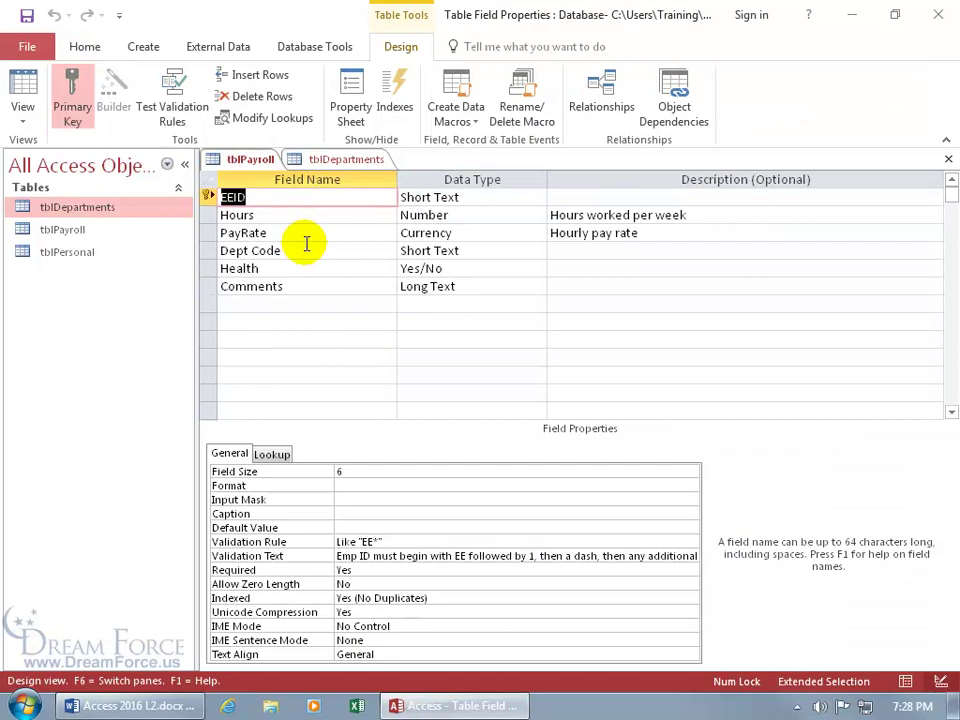
click(457, 250)
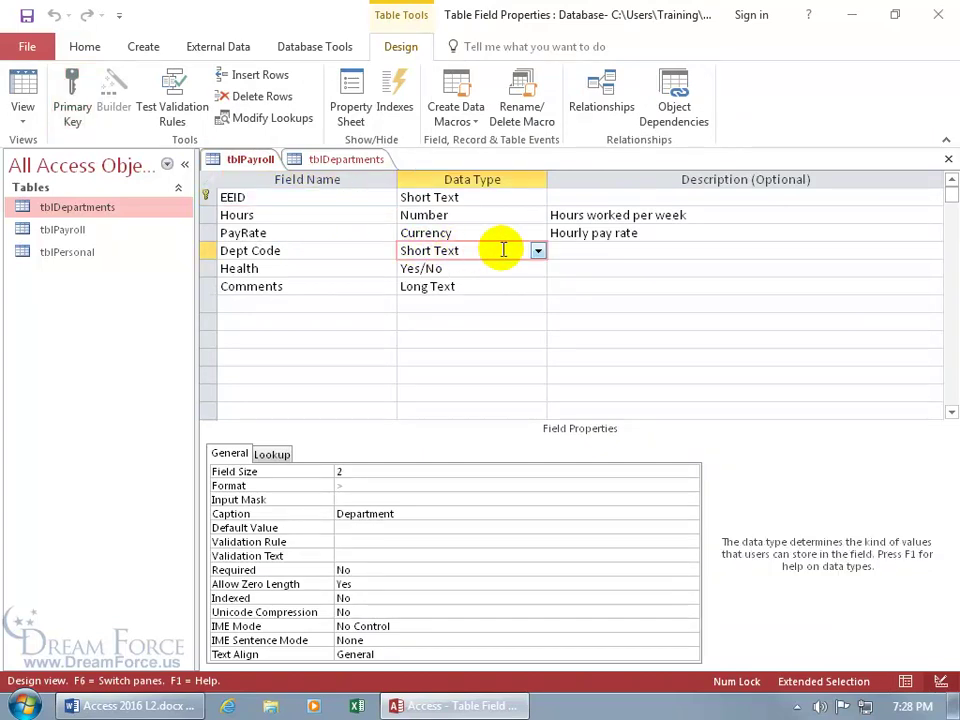
click(538, 251)
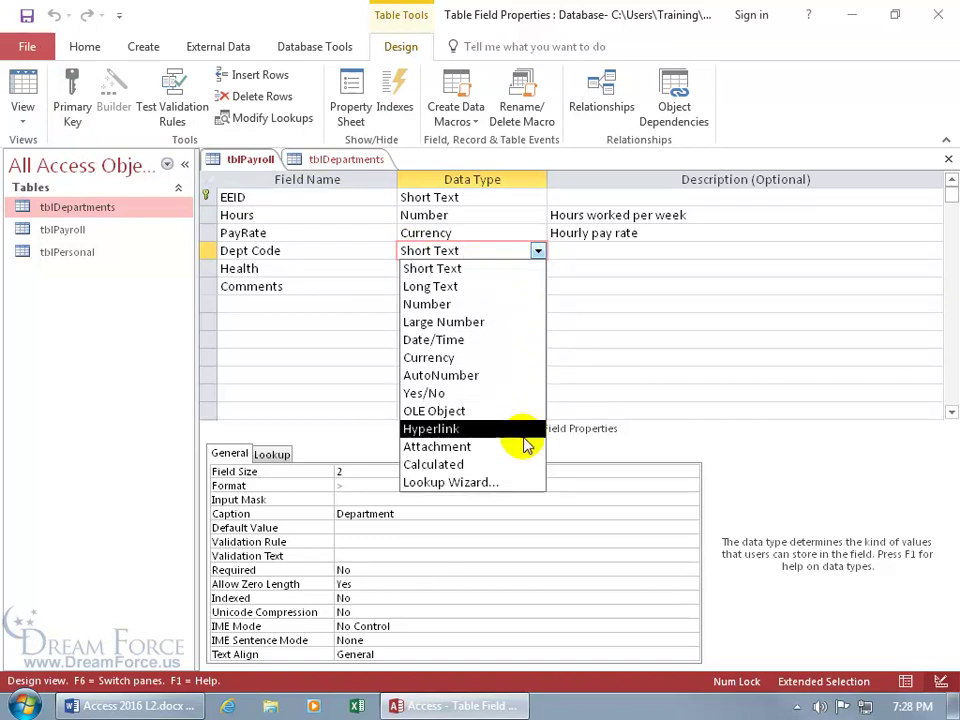
click(510, 490)
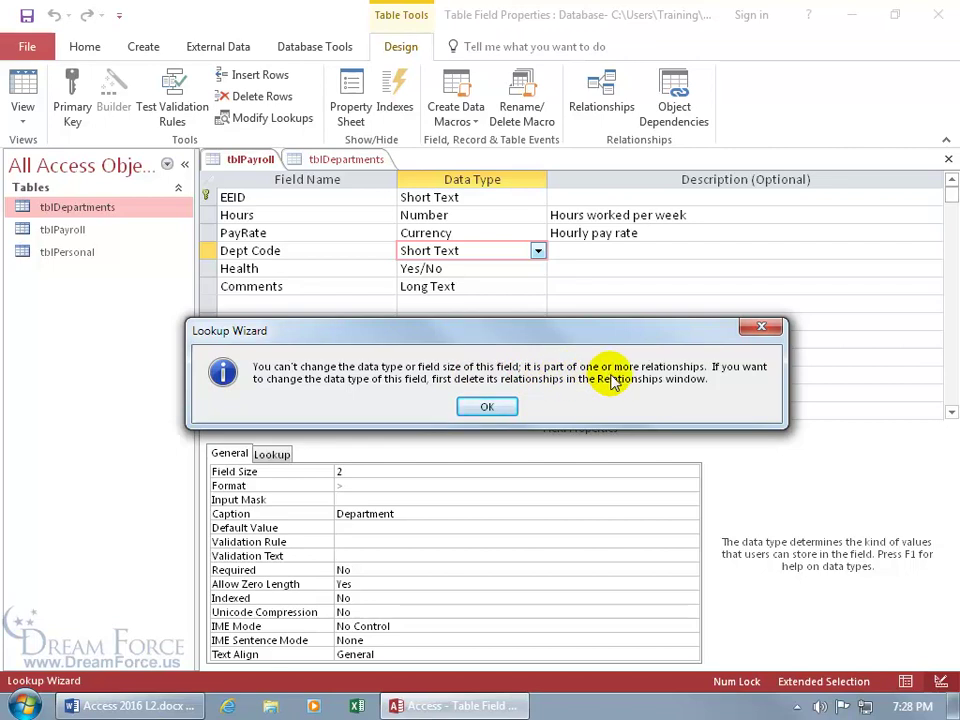
click(756, 330)
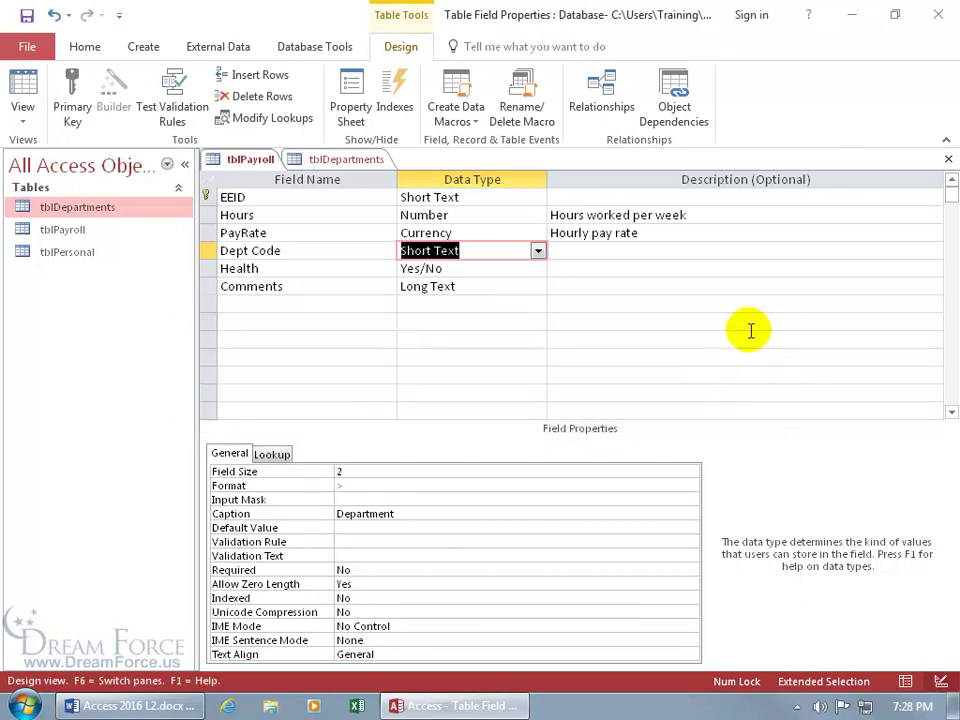
Step: Show the database relationships and try to delete the one between tblPayroll and tblDepartments
click(313, 50)
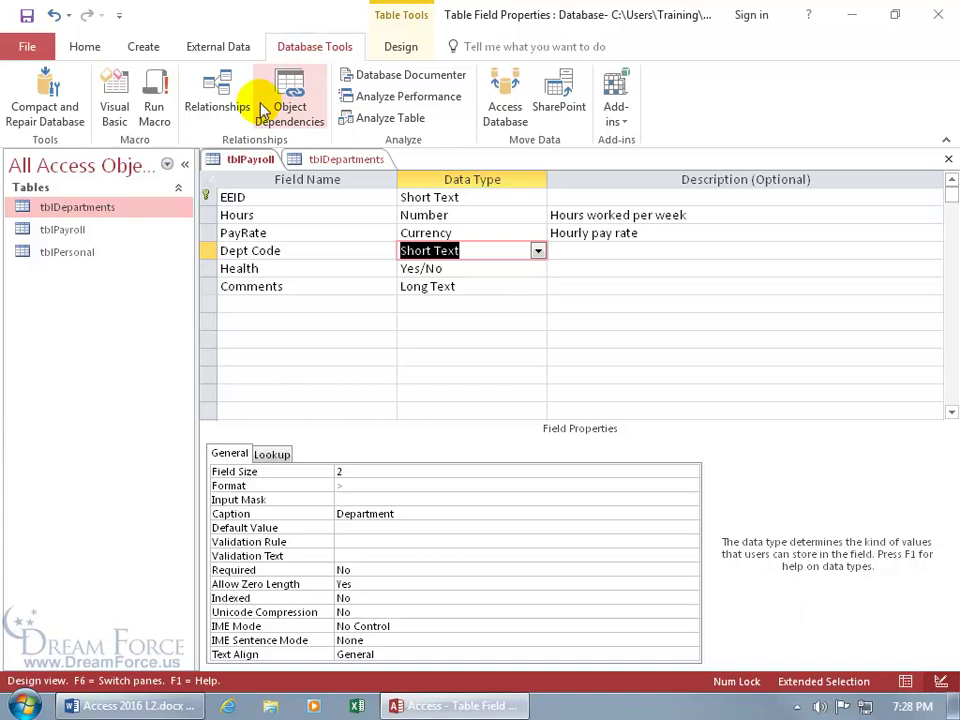
click(219, 100)
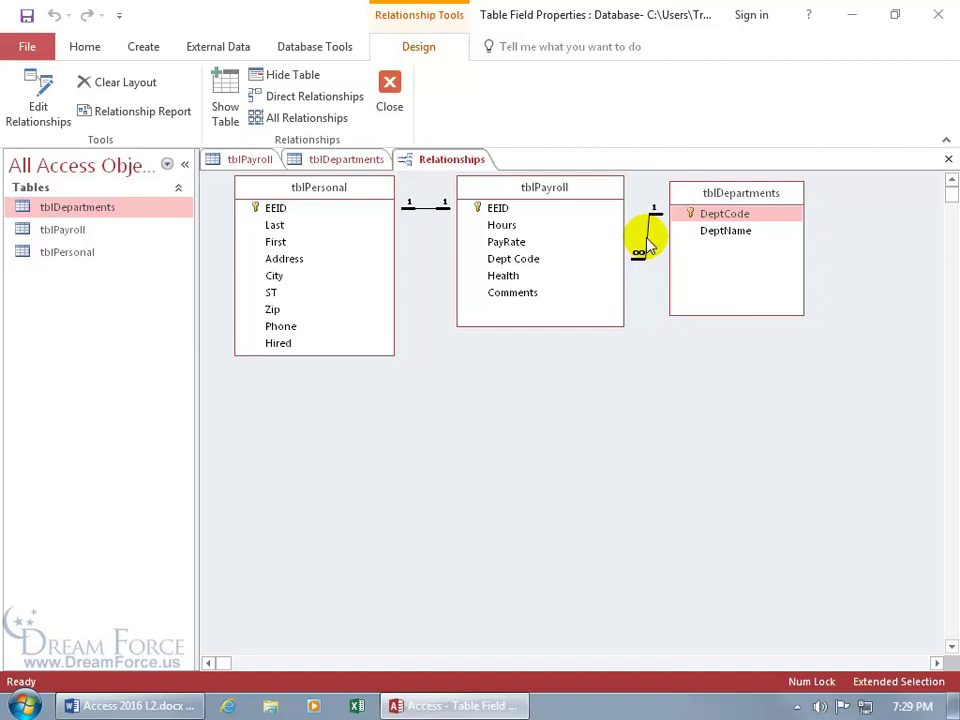
right_click(648, 244)
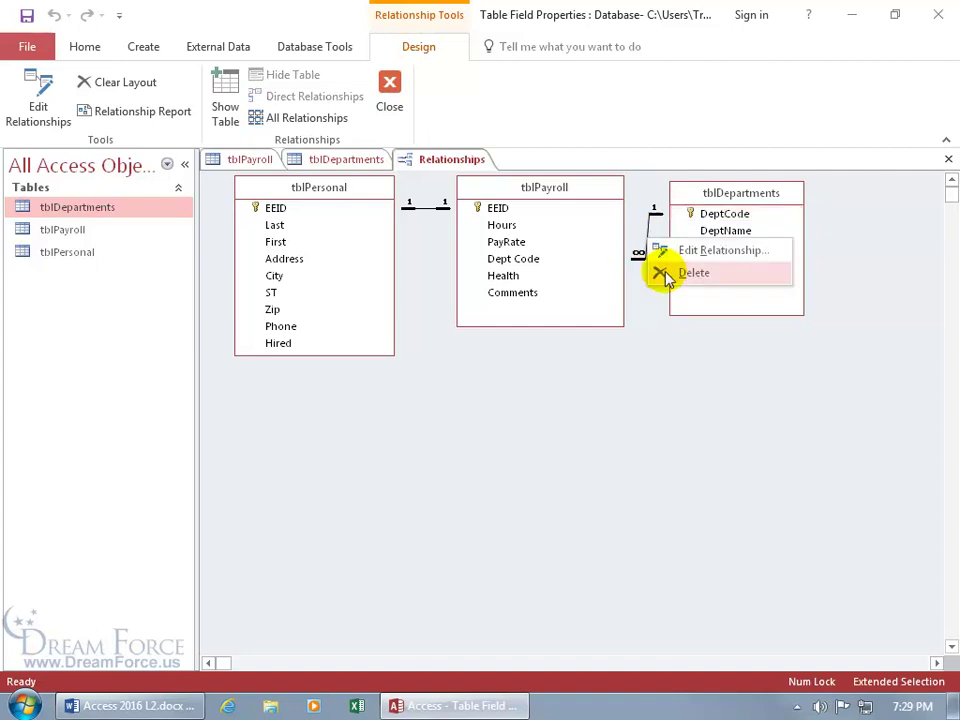
click(667, 276)
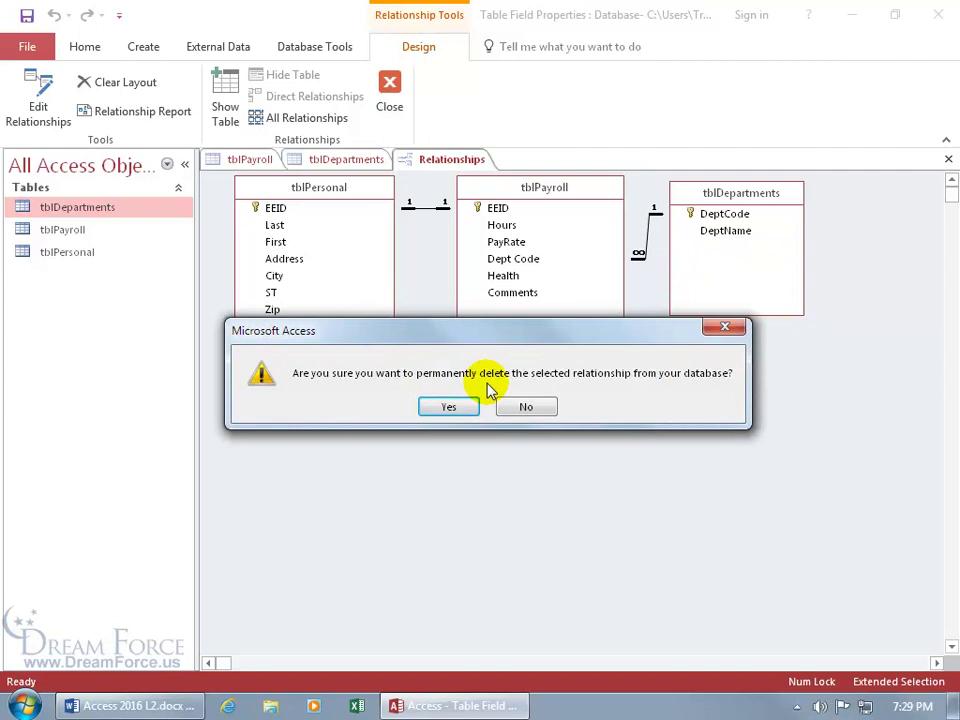
click(463, 406)
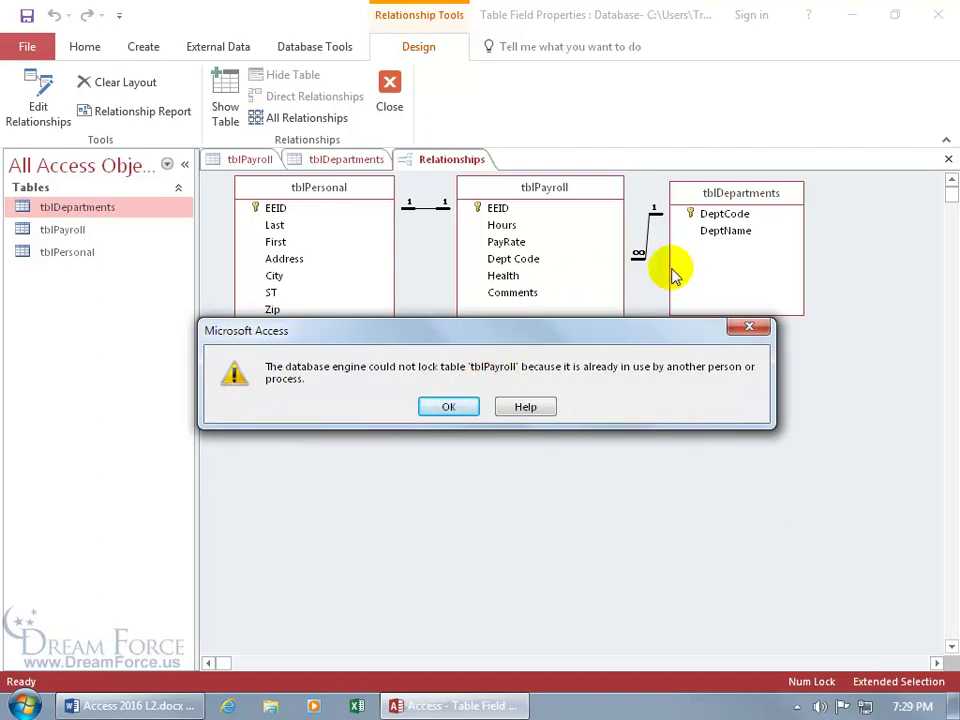
click(748, 326)
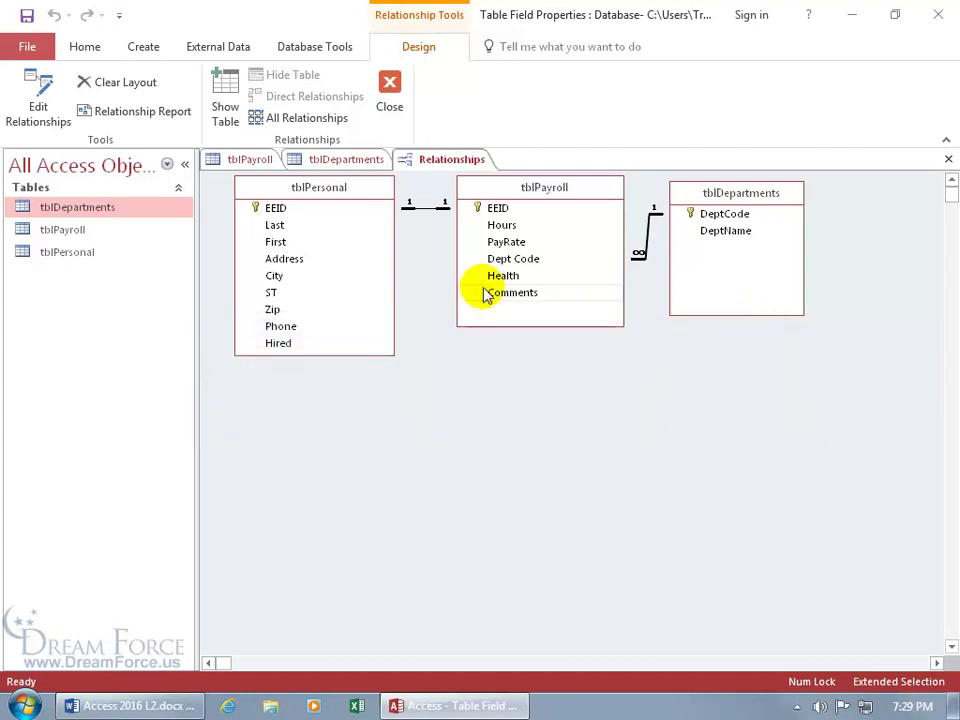
Step: Close the tblDepartments and tblPayroll tables without saving the tblPayroll design changes
click(338, 162)
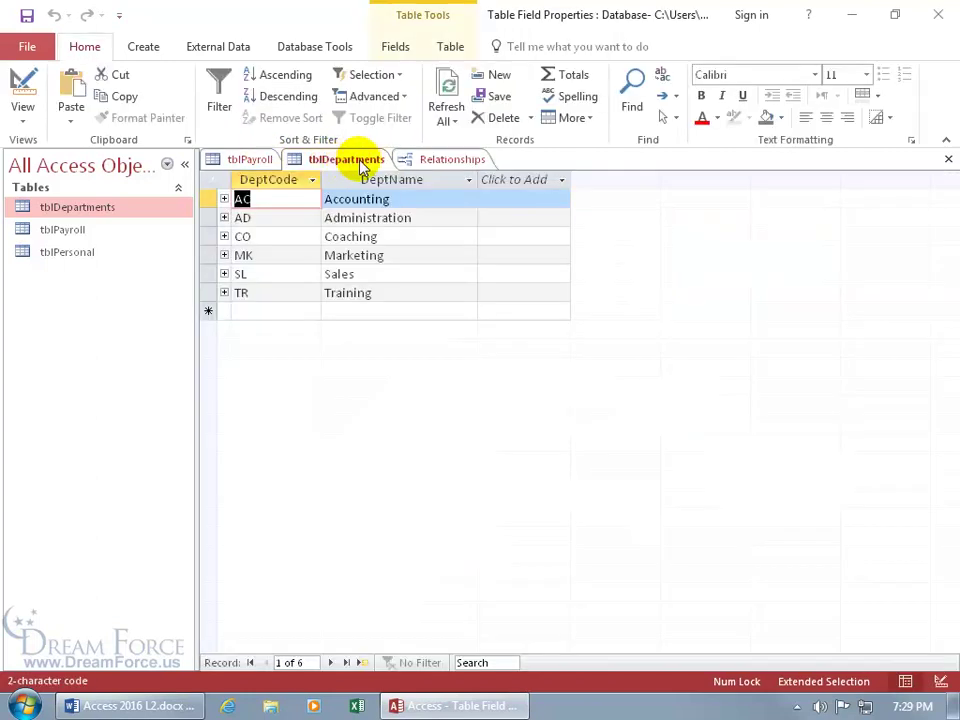
click(946, 159)
right_click(241, 162)
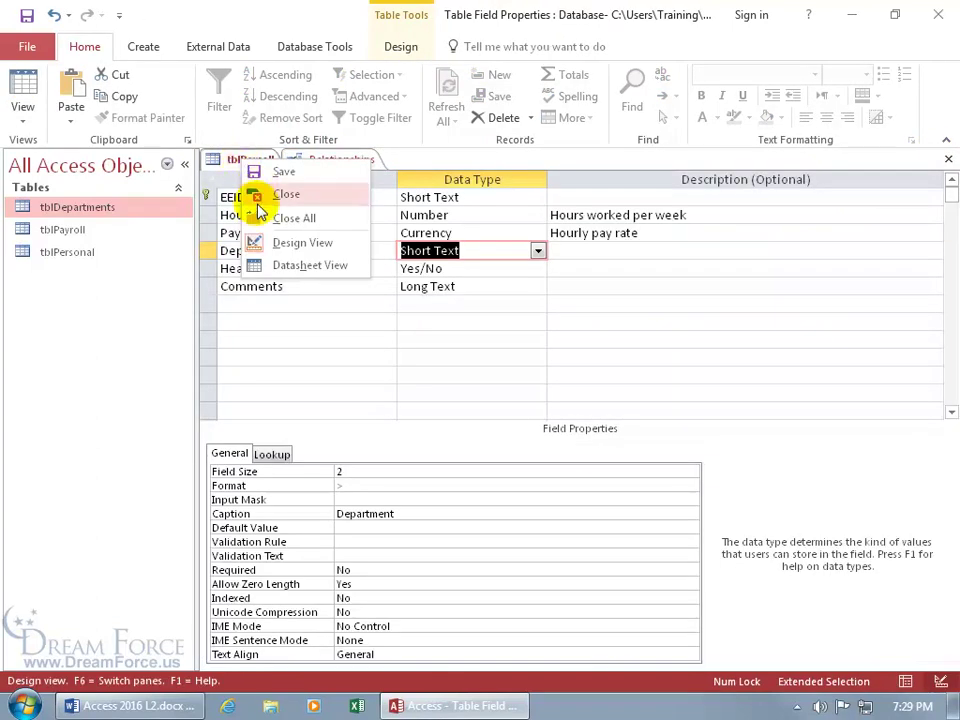
click(260, 196)
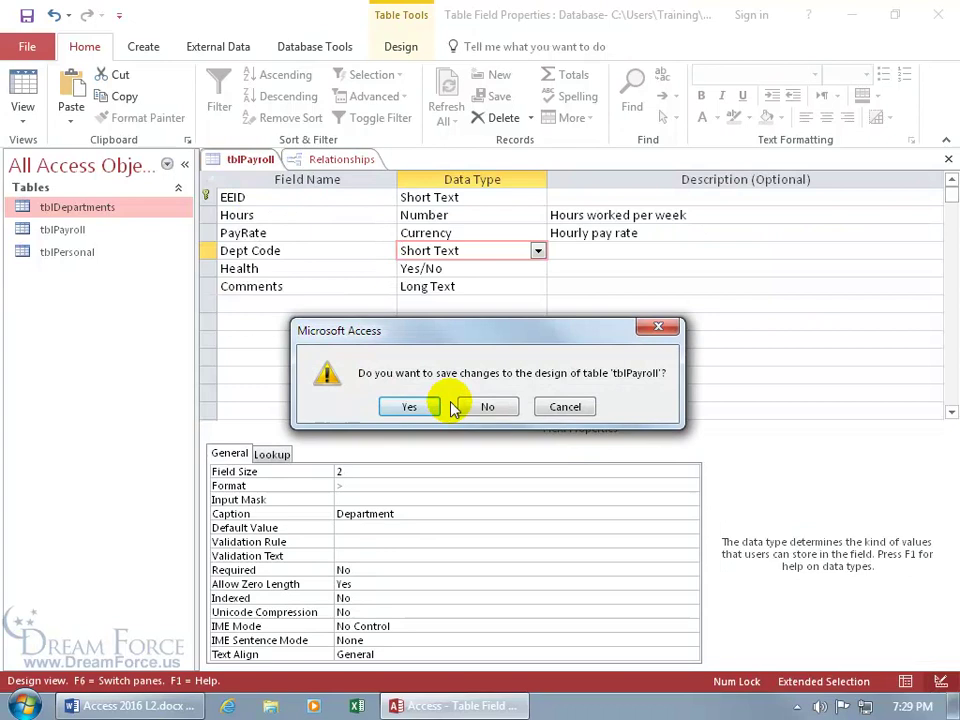
click(489, 408)
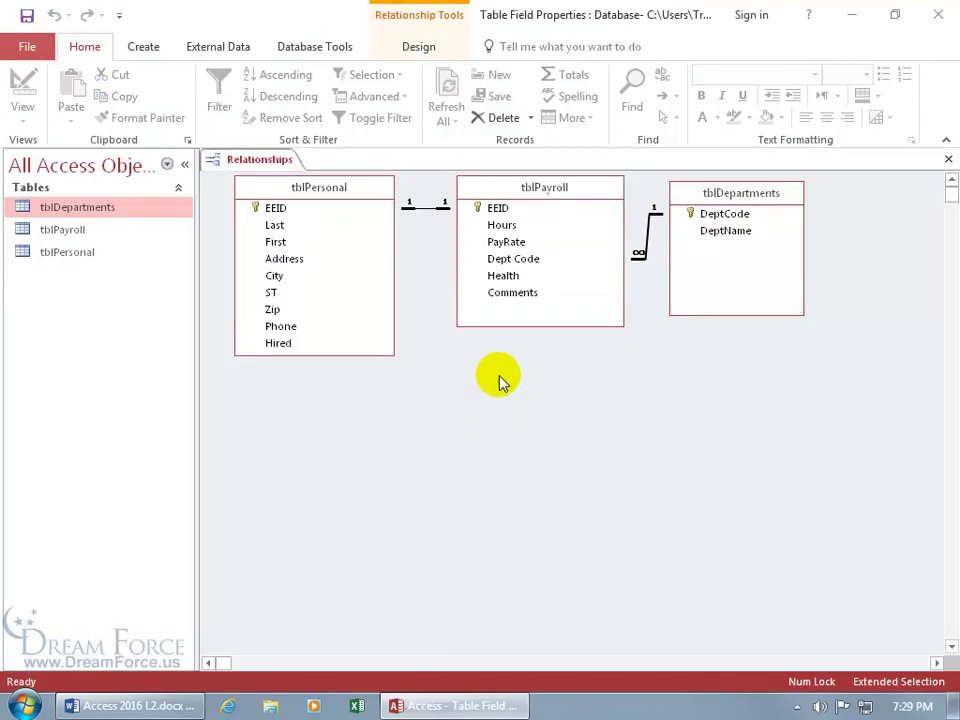
Step: Permanently delete the relationship between tblPayroll and tblDepartments and close the Relationships window
right_click(648, 242)
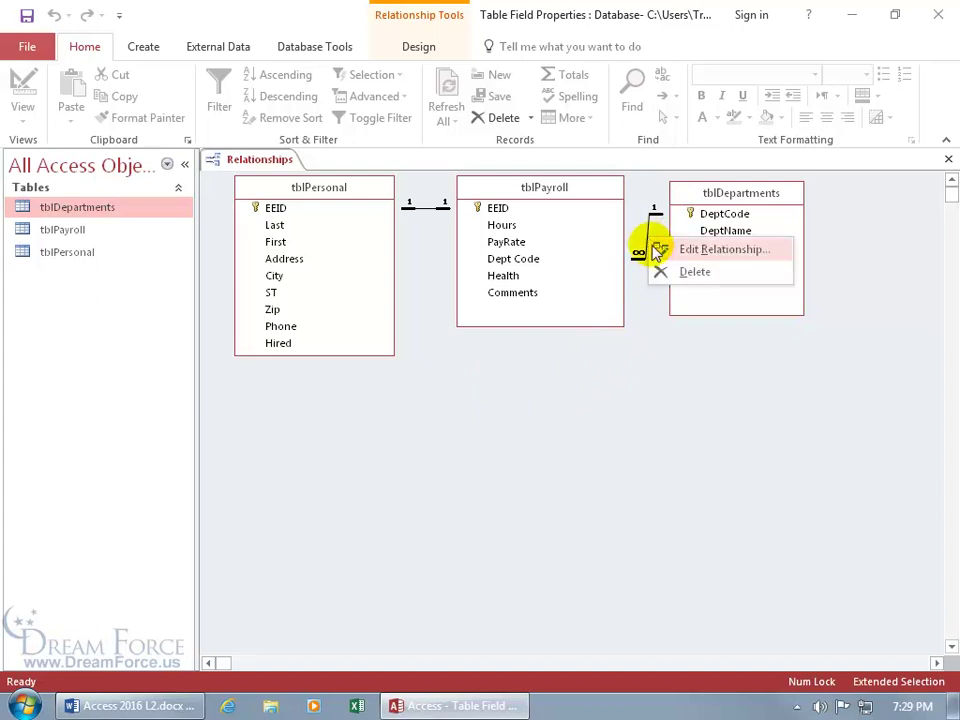
click(664, 270)
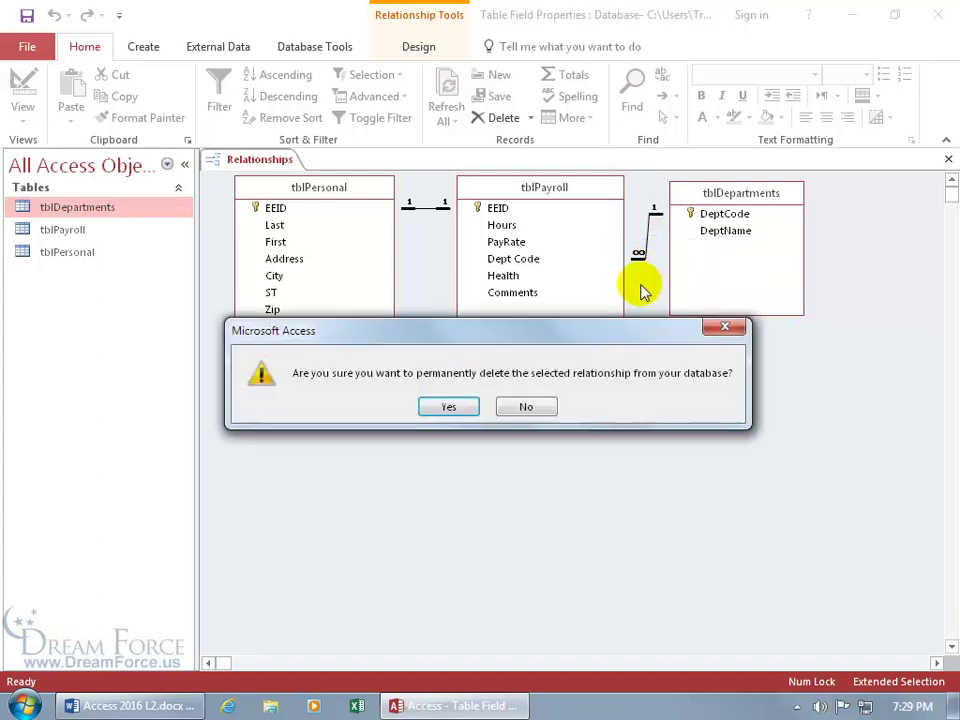
click(456, 408)
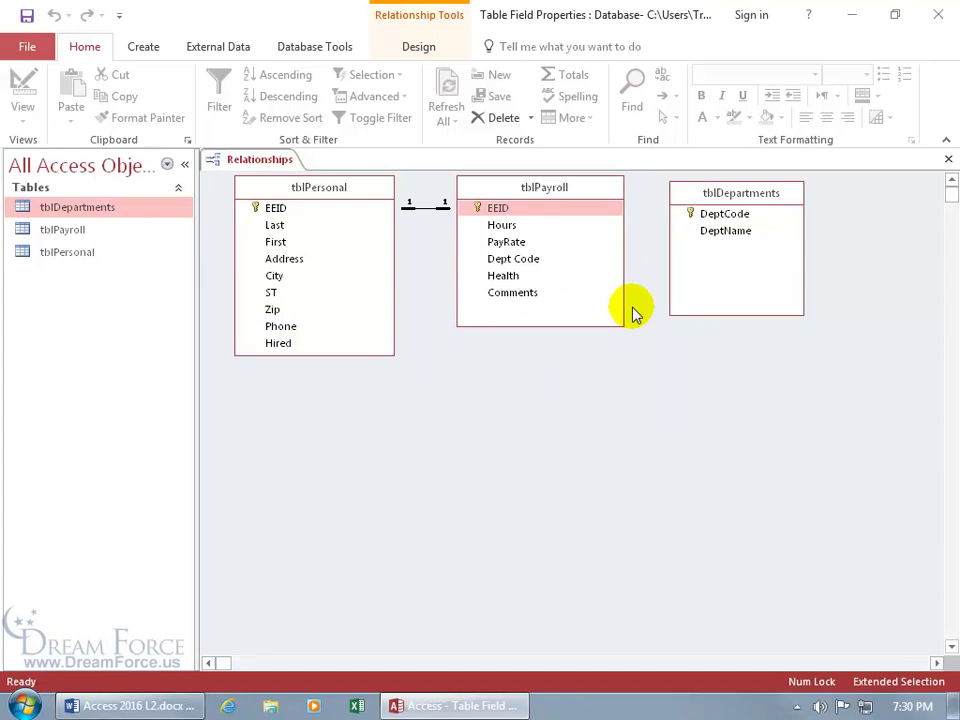
click(947, 158)
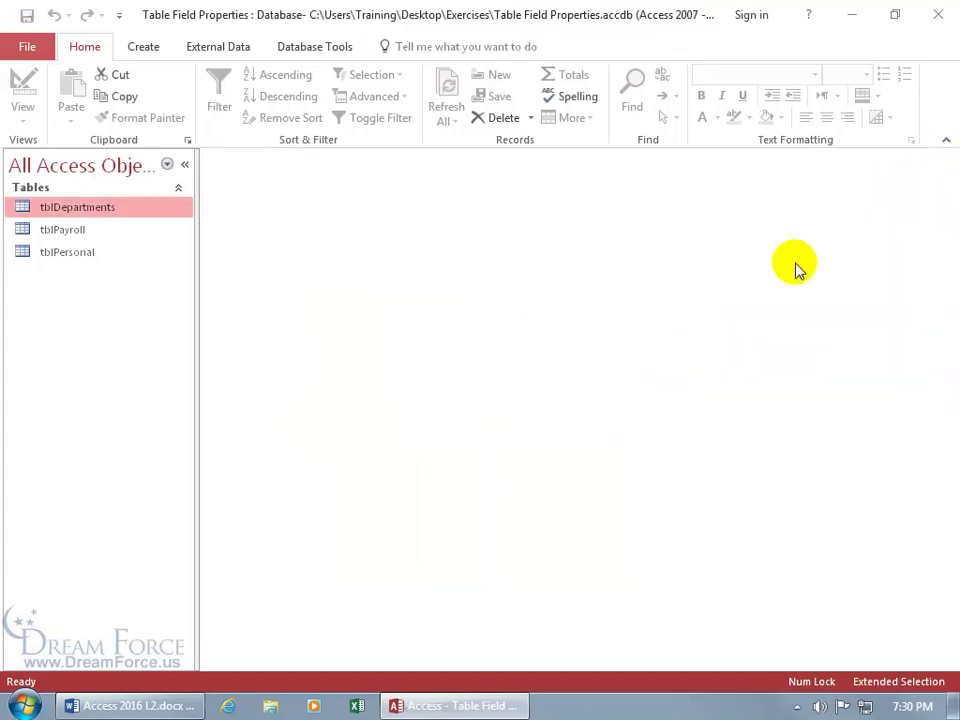
Step: Open tblPayroll in Design View and start the Lookup Wizard as the data type of the Dept Code field
double_click(94, 233)
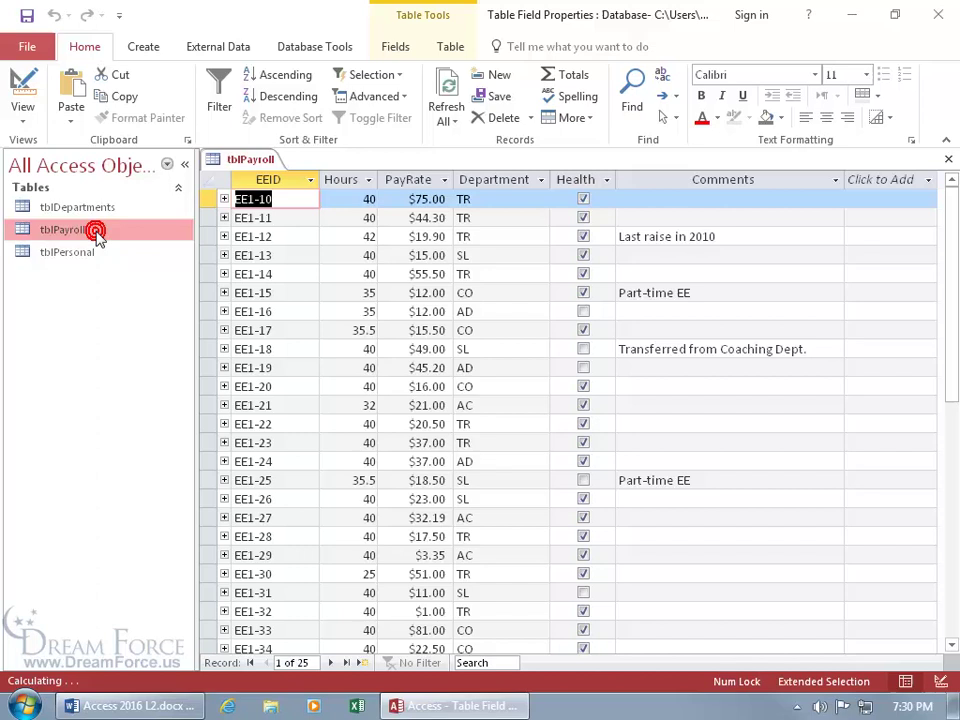
right_click(68, 231)
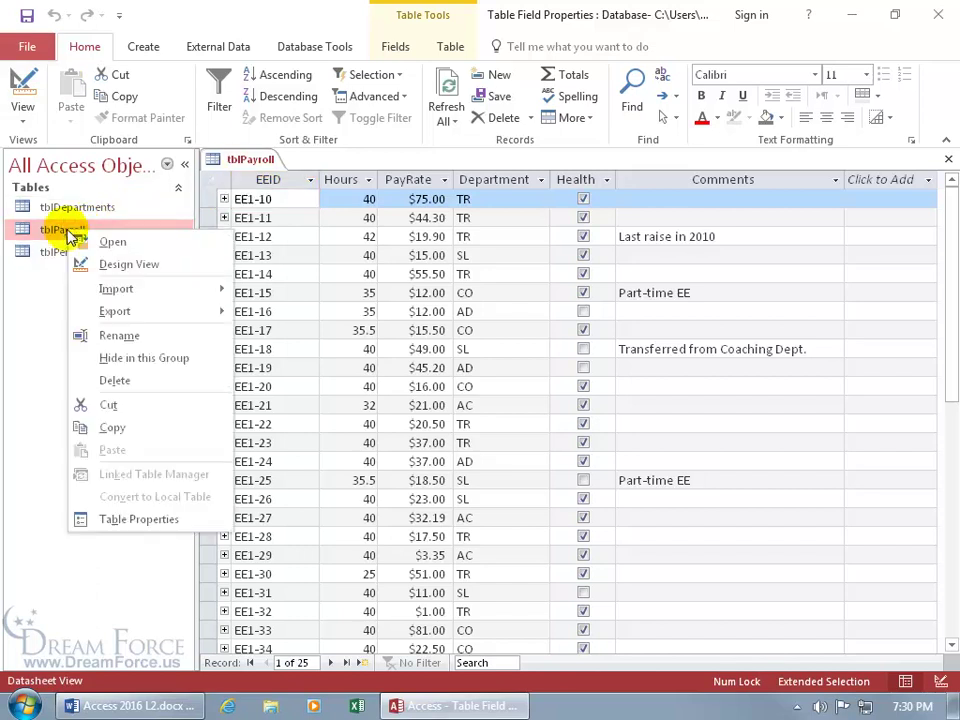
click(88, 264)
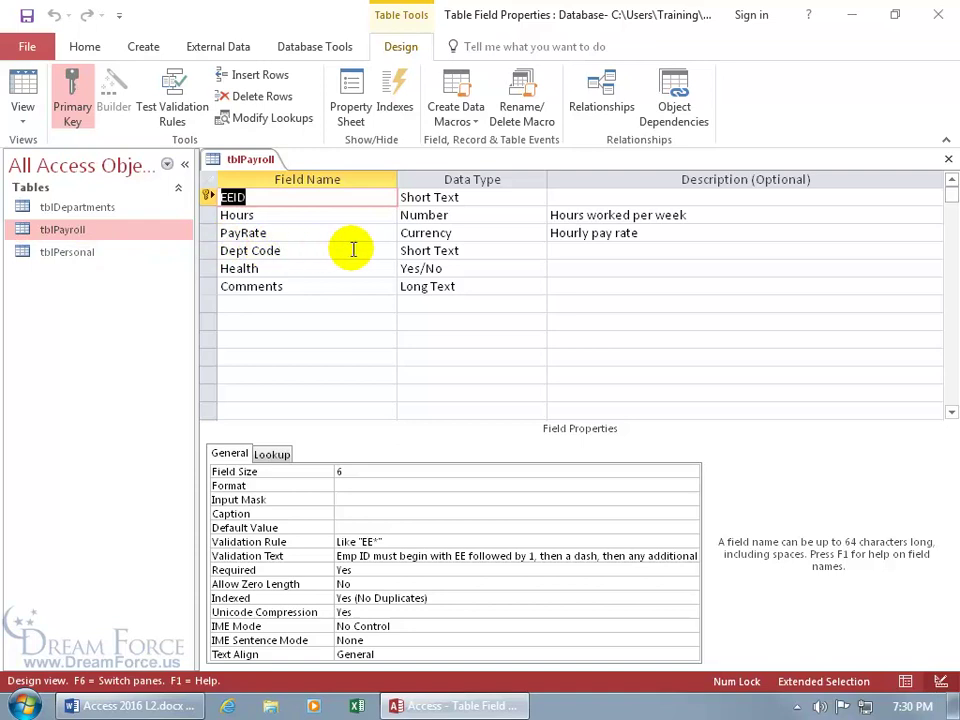
click(476, 250)
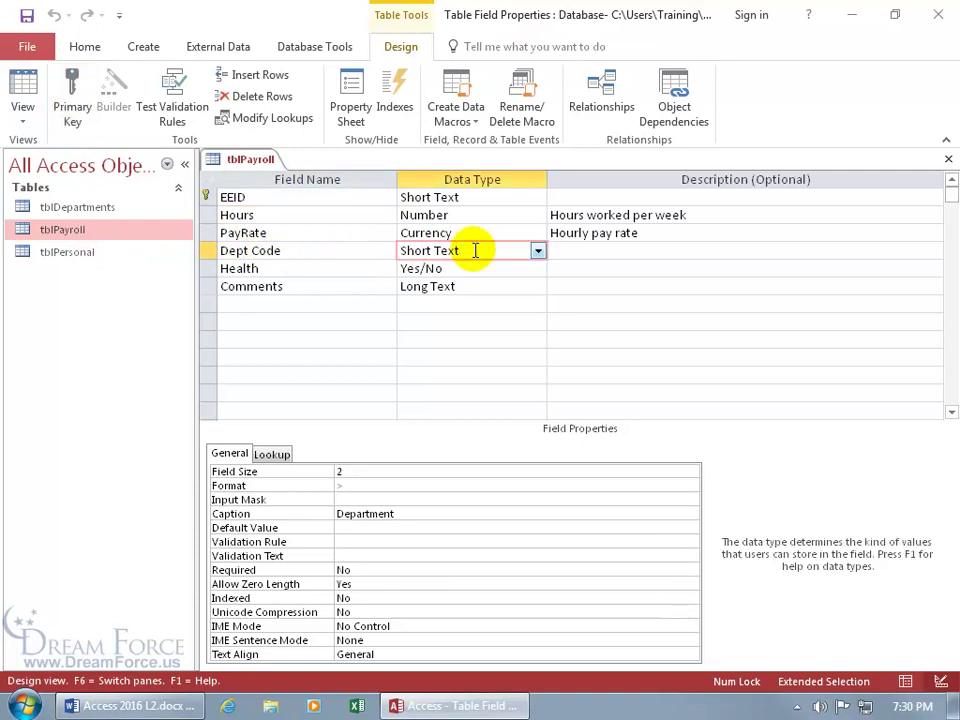
click(537, 251)
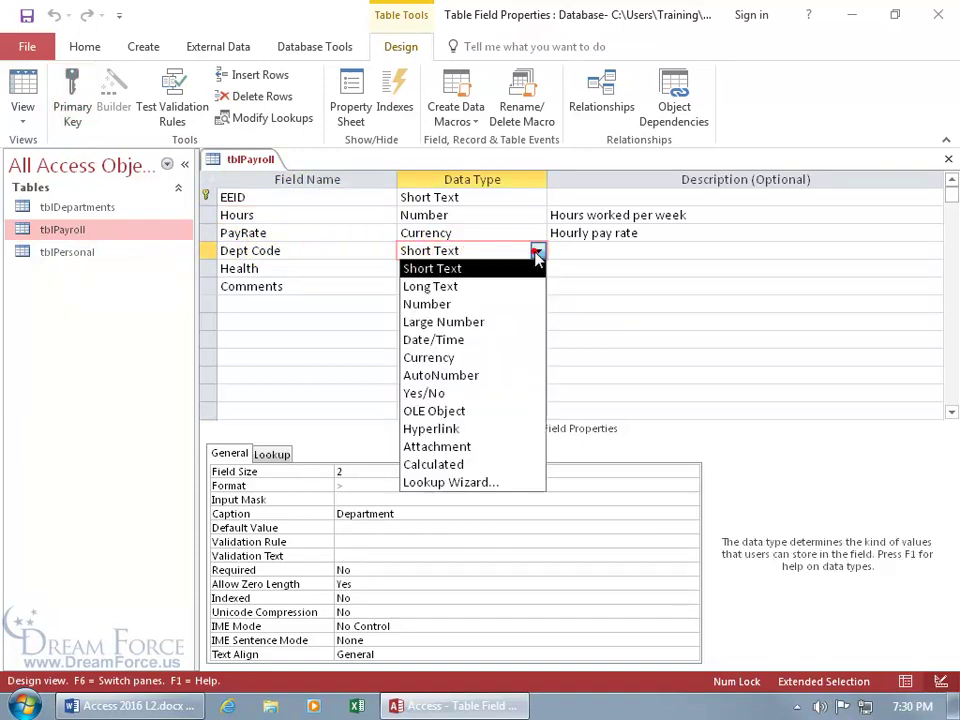
click(497, 485)
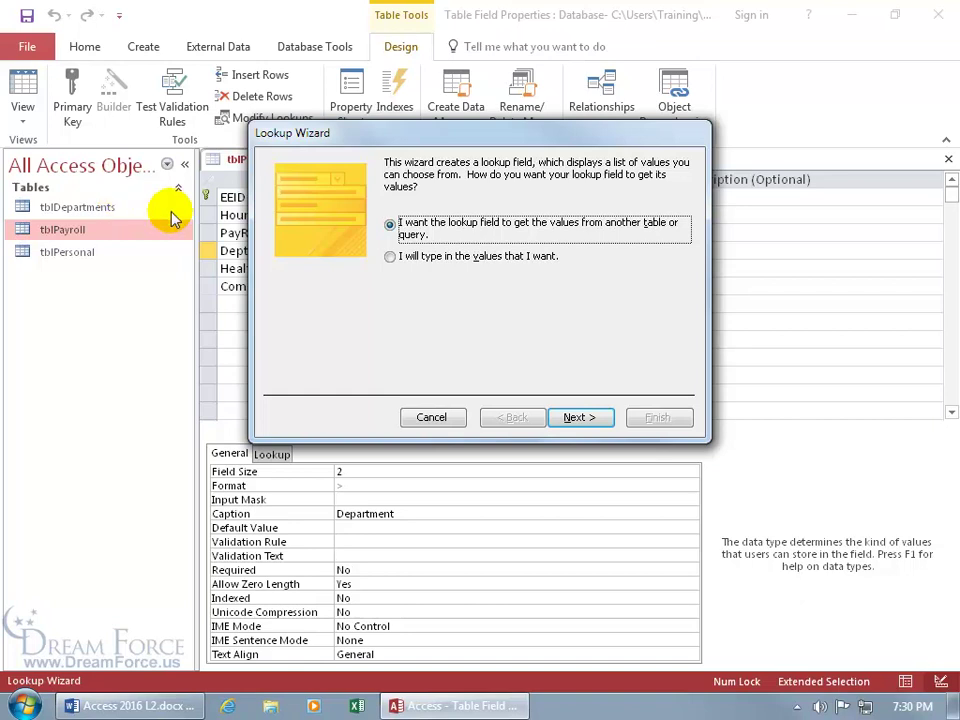
Step: Have the lookup field get its values from the tblDepartments table, including both the DeptCode and DeptName fields
click(580, 417)
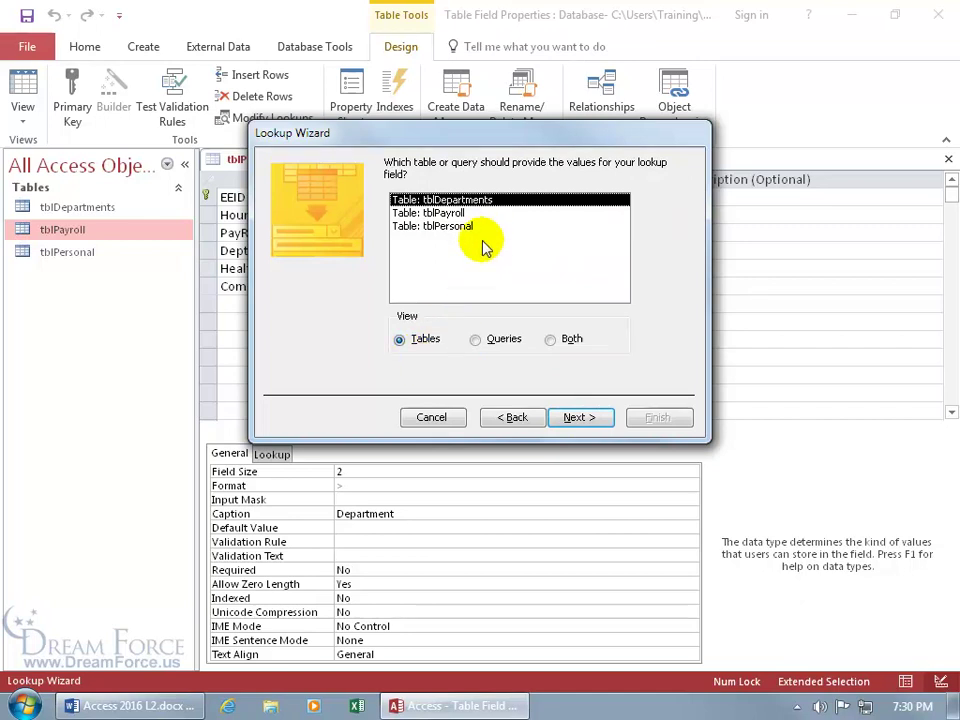
click(480, 342)
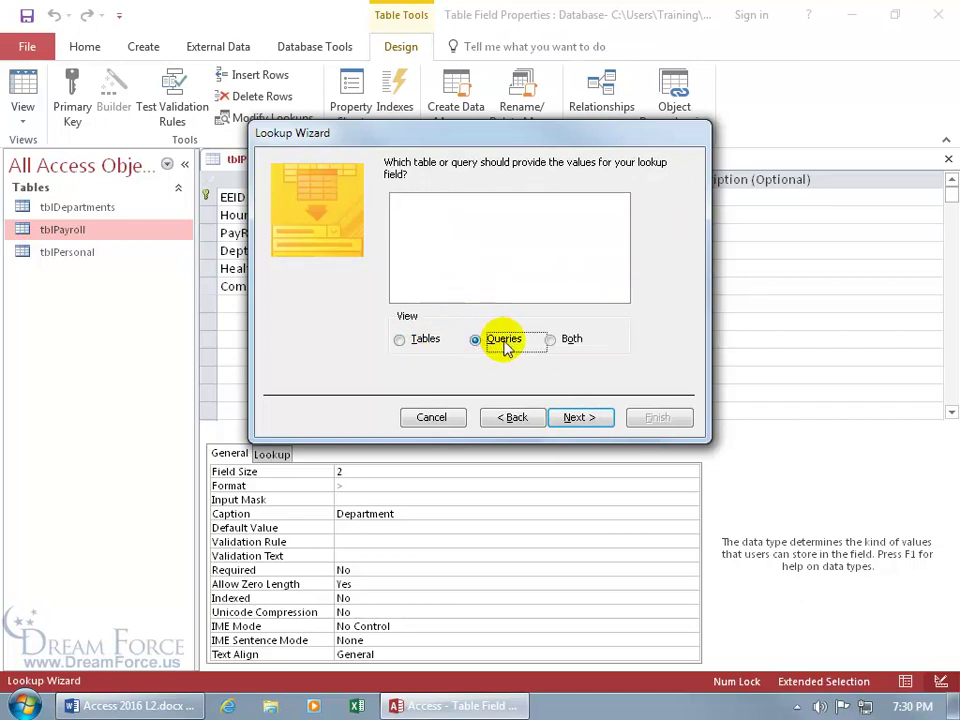
click(553, 342)
click(400, 341)
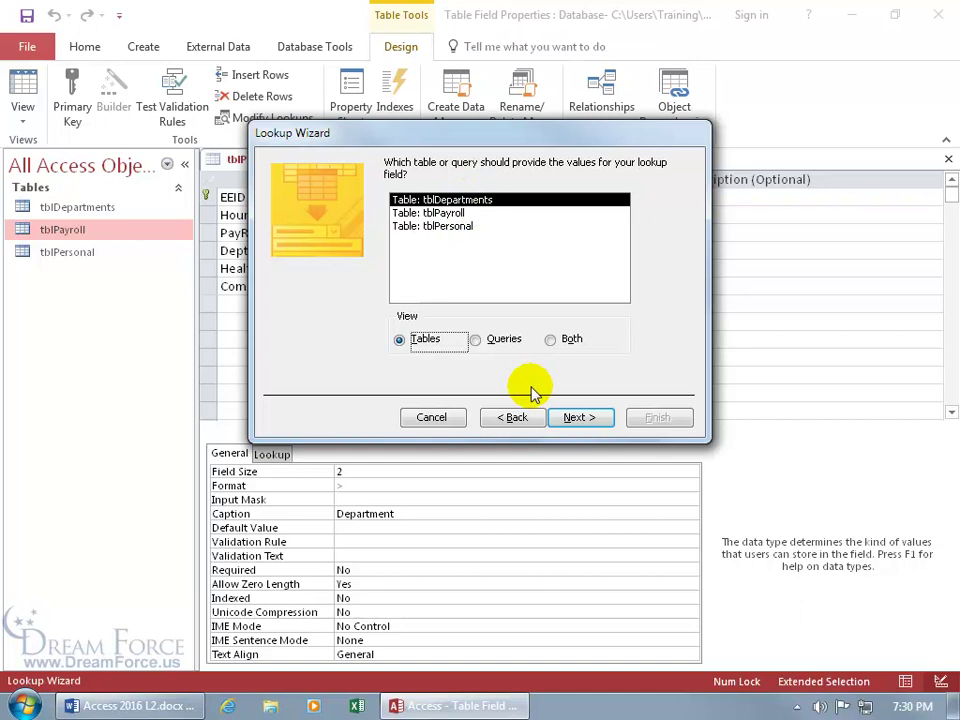
click(570, 418)
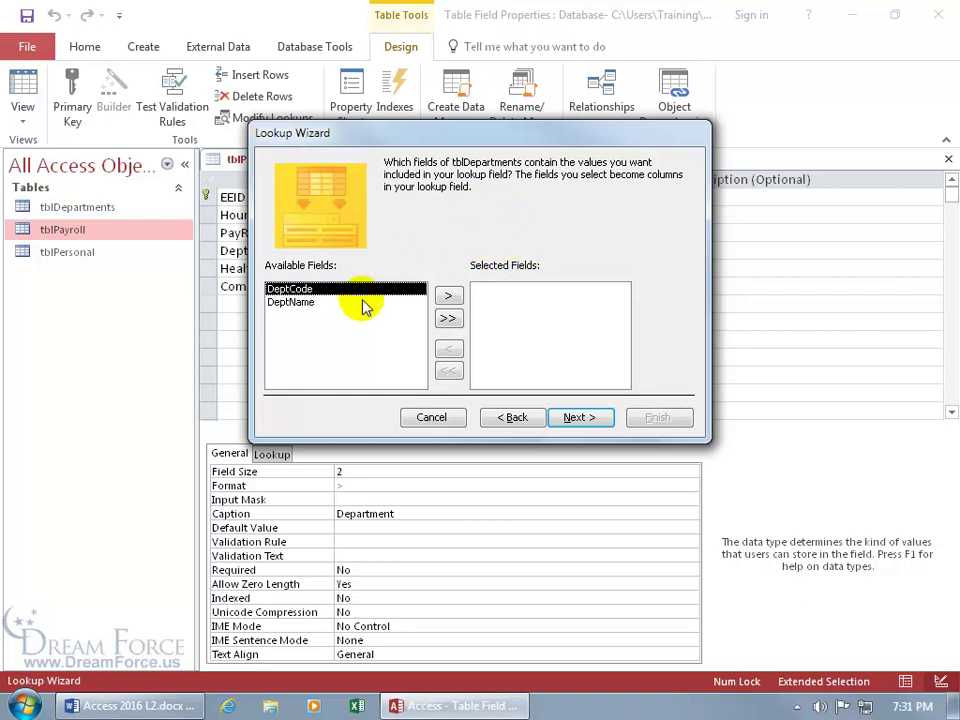
click(449, 319)
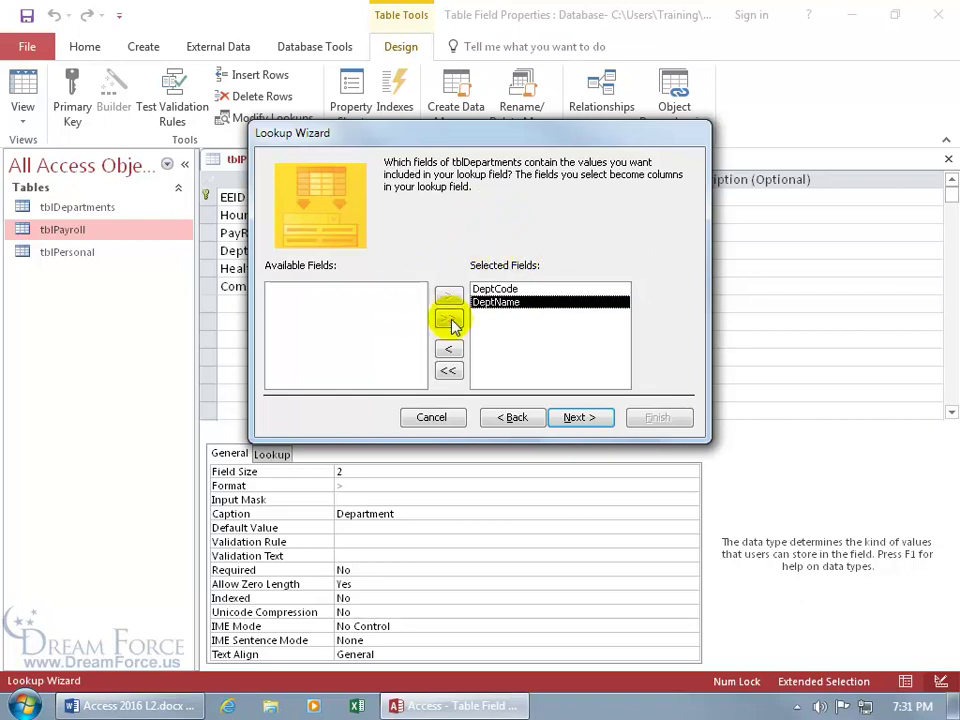
click(583, 416)
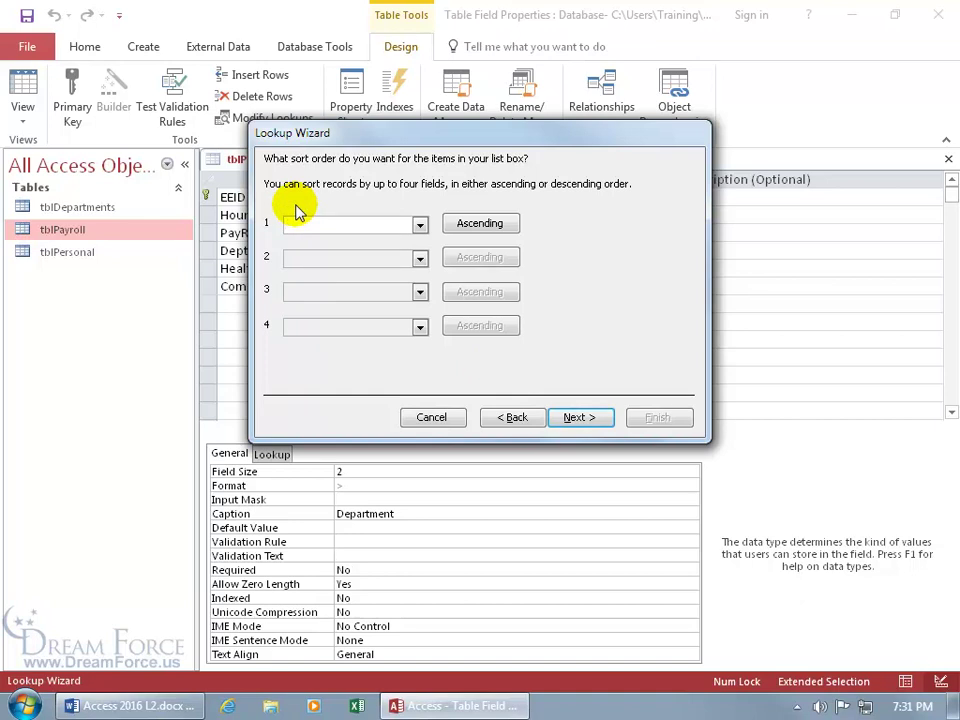
Step: Sort the lookup list by DeptCode in ascending order and continue to the column width settings
click(420, 224)
click(388, 260)
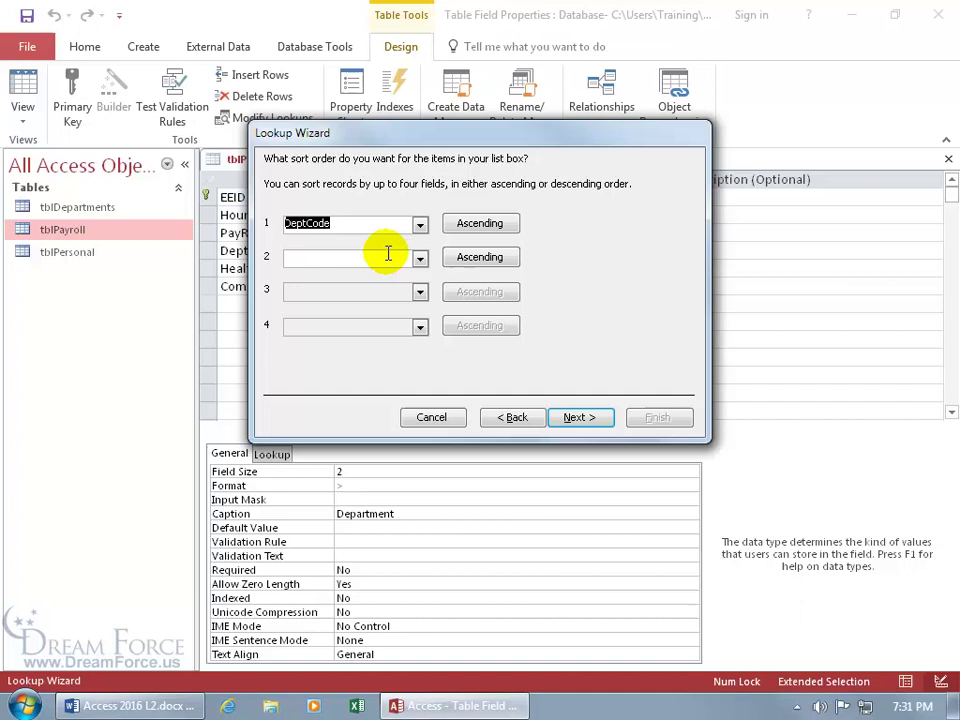
click(478, 225)
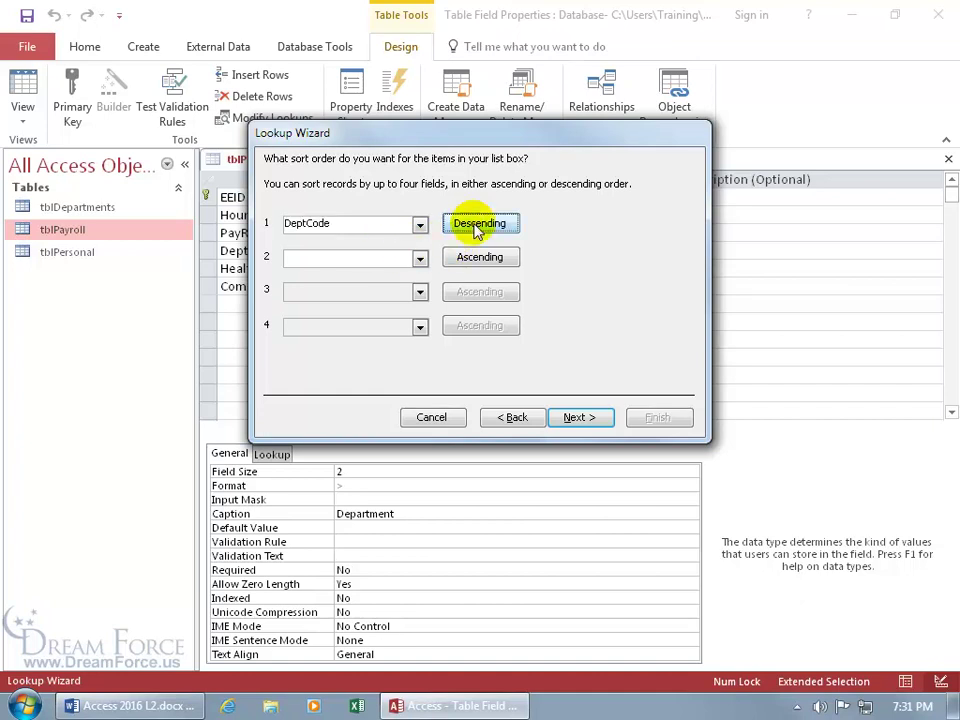
click(478, 225)
click(578, 417)
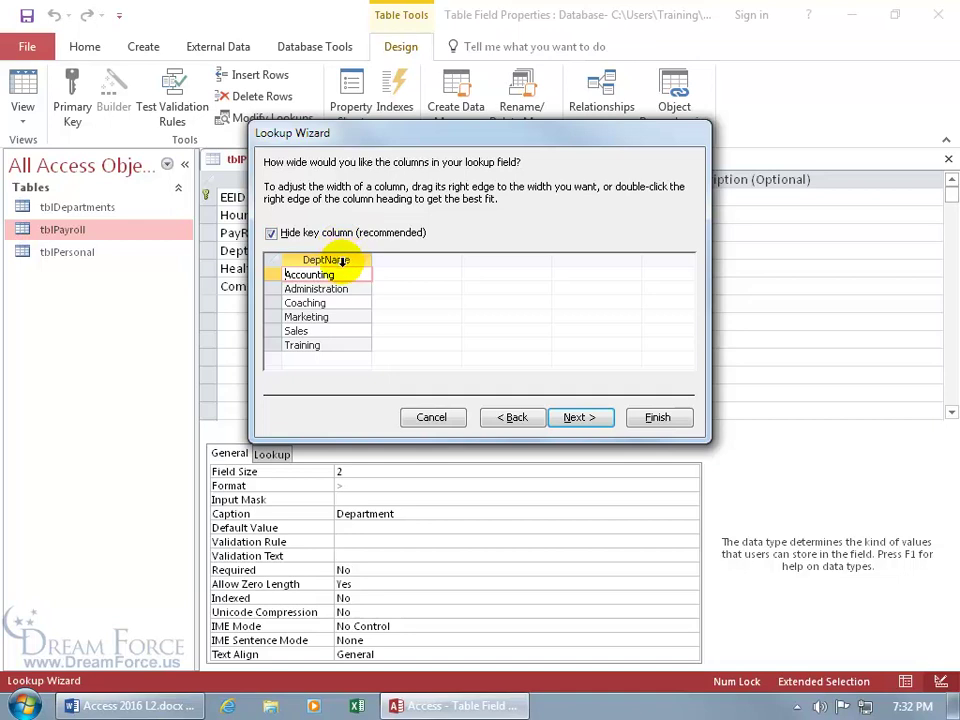
Step: Show the key column, best-fit the DeptCode and DeptName columns, and keep DeptCode as the stored value
click(271, 233)
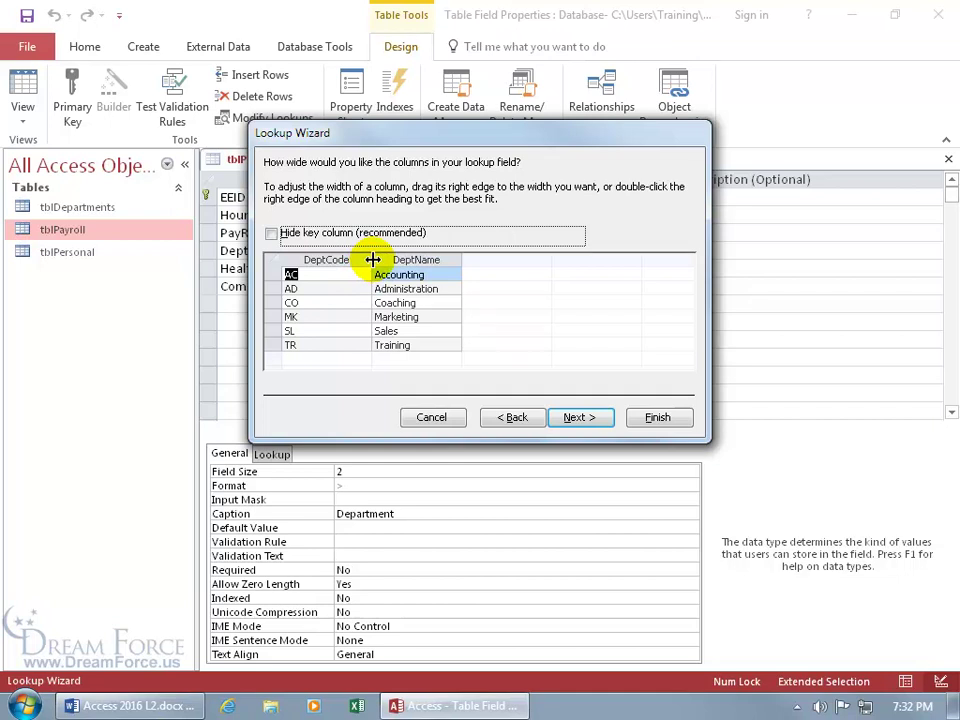
drag(372, 259, 360, 259)
double_click(360, 259)
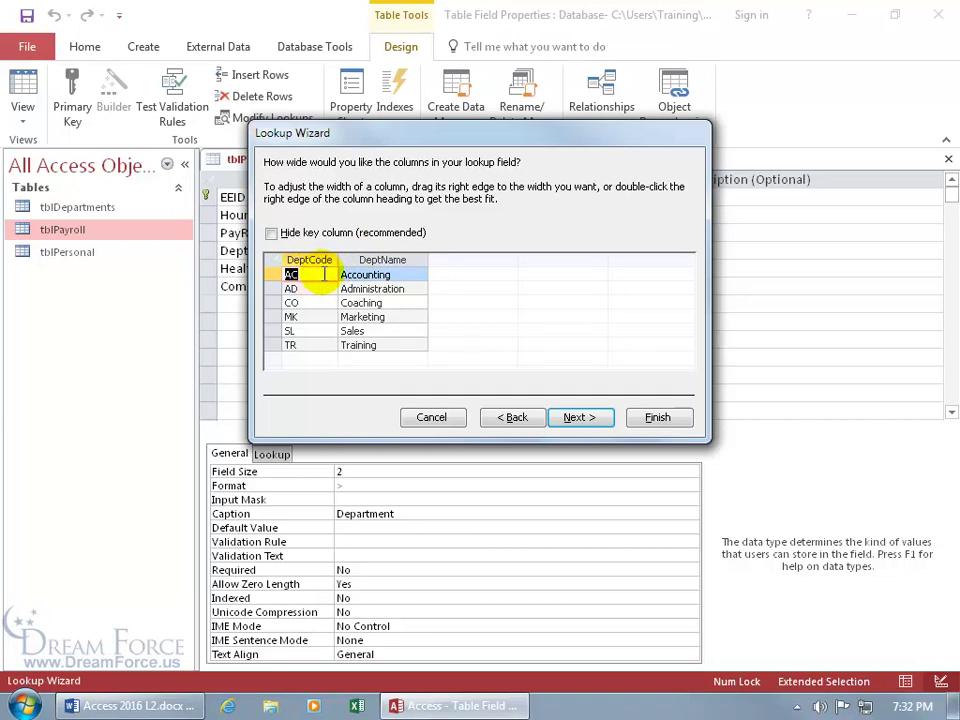
double_click(428, 260)
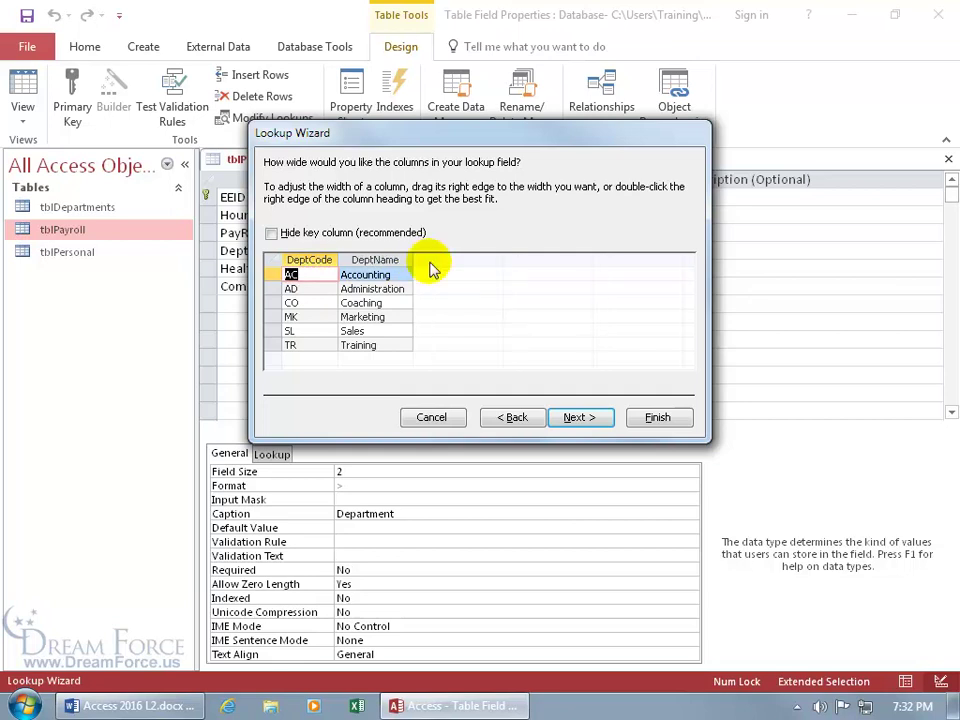
click(583, 417)
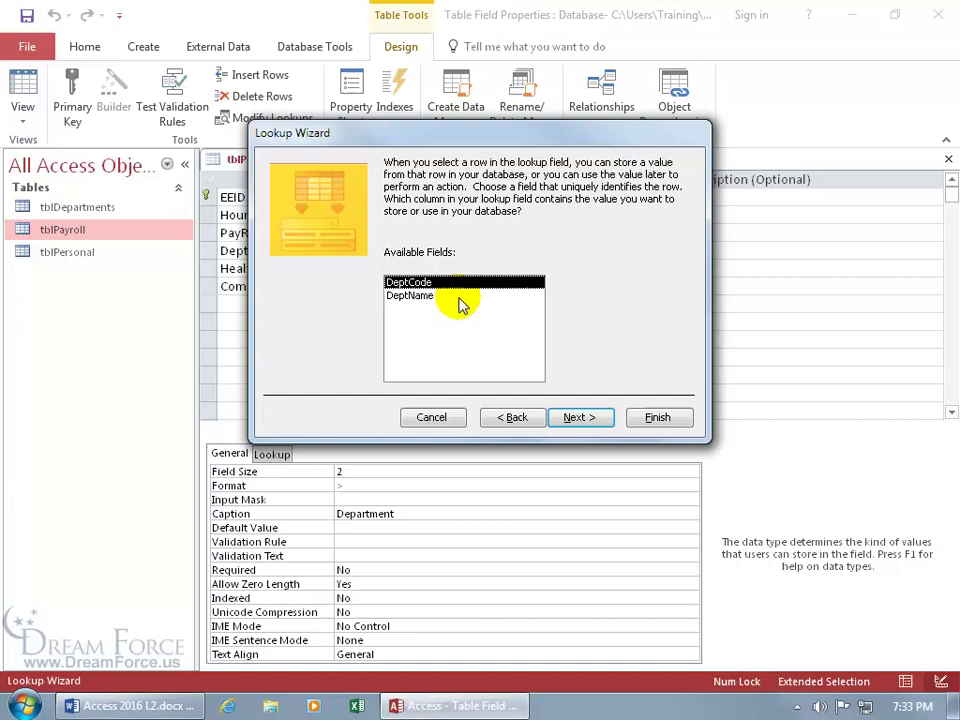
click(578, 418)
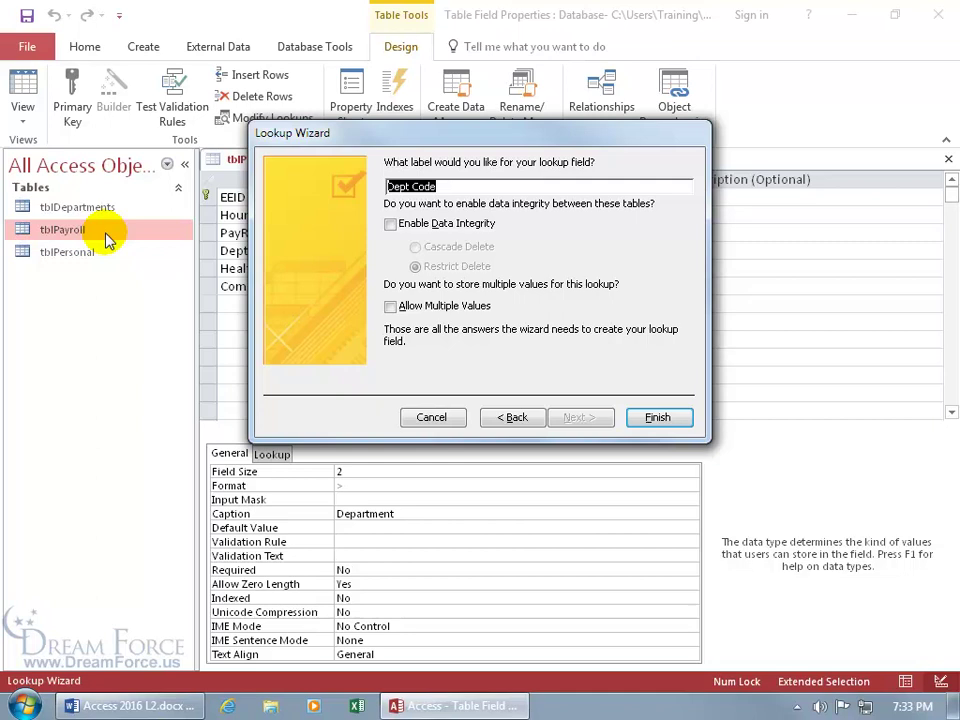
Step: Enable data integrity with Cascade Delete for the Dept Code lookup, then finish the wizard and save the table
click(391, 226)
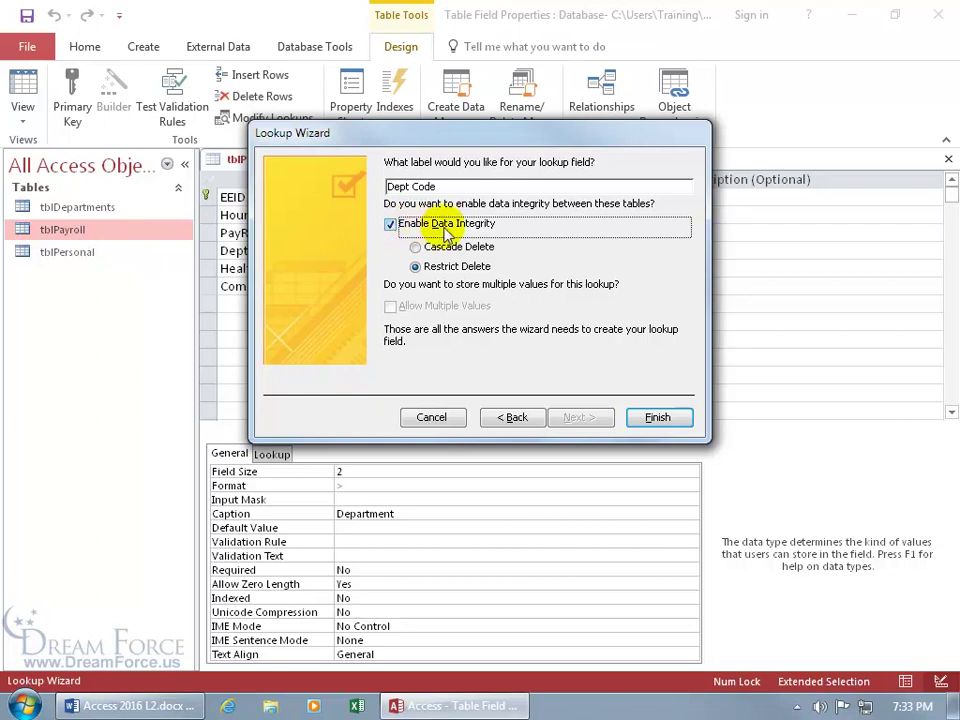
click(416, 248)
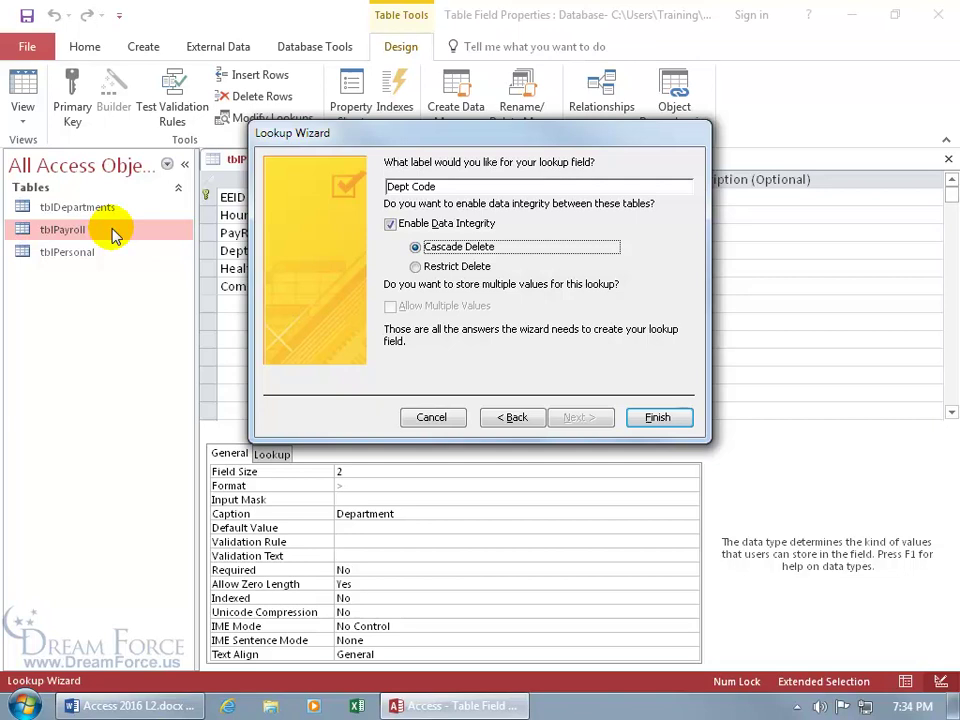
click(416, 267)
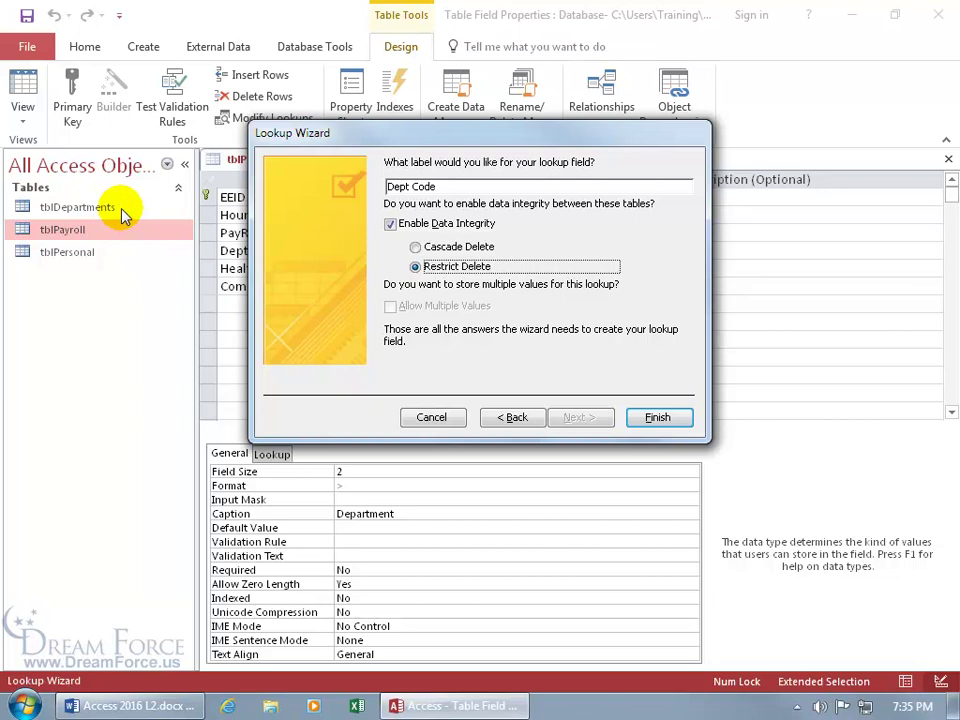
click(414, 247)
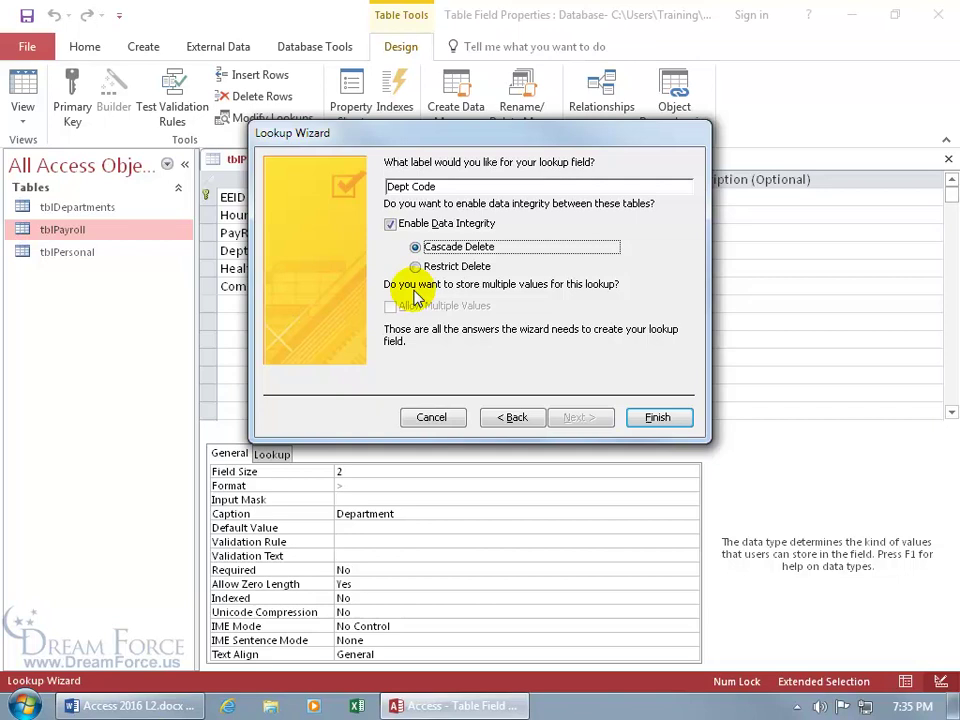
click(390, 224)
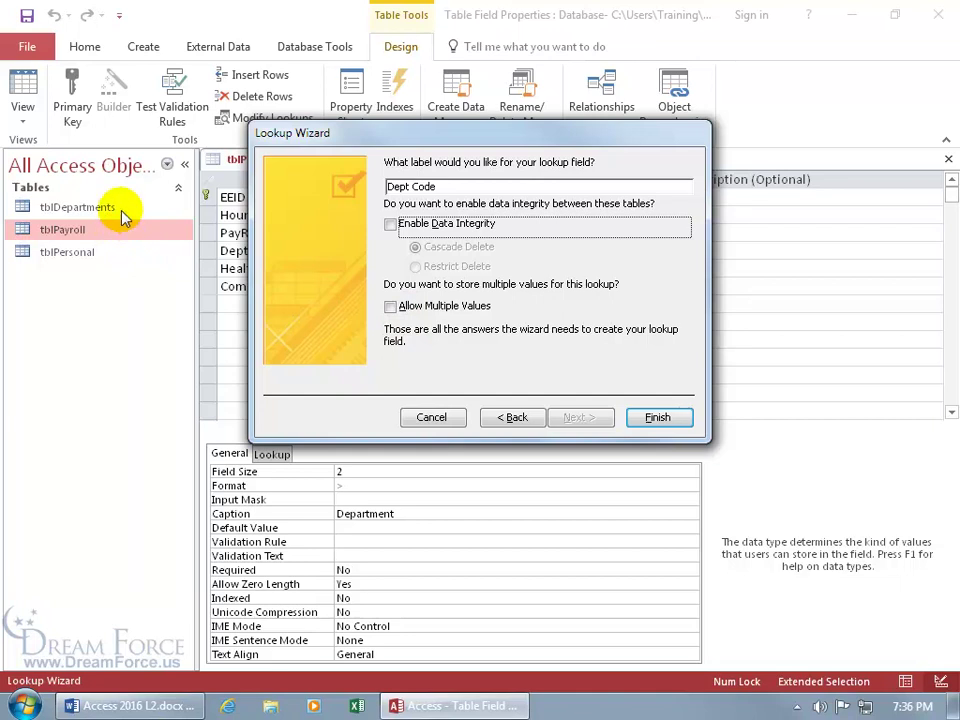
click(391, 224)
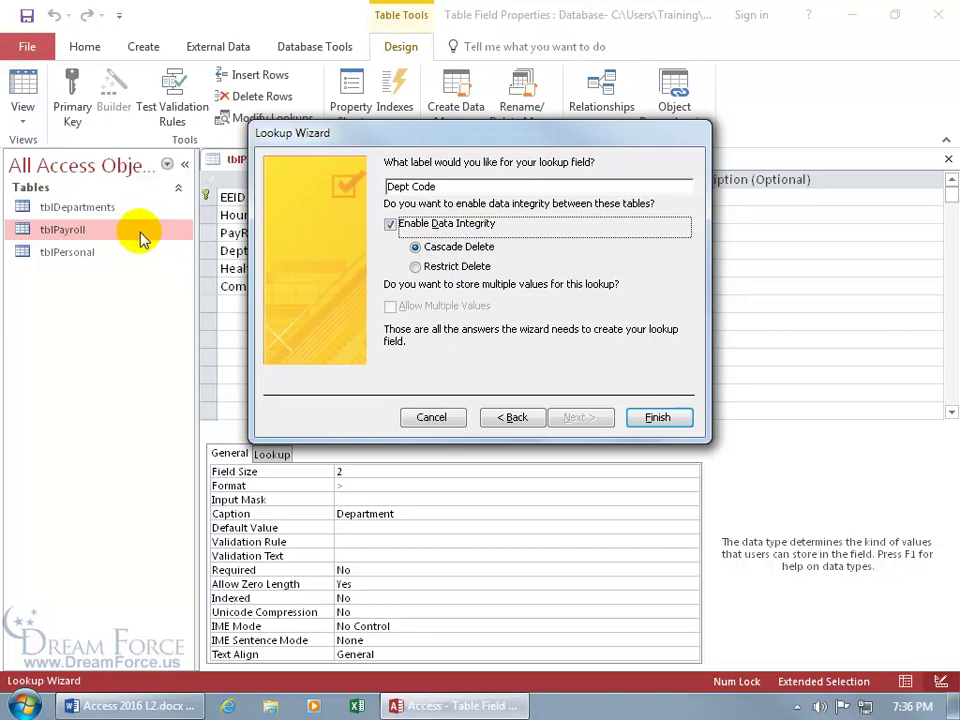
click(657, 417)
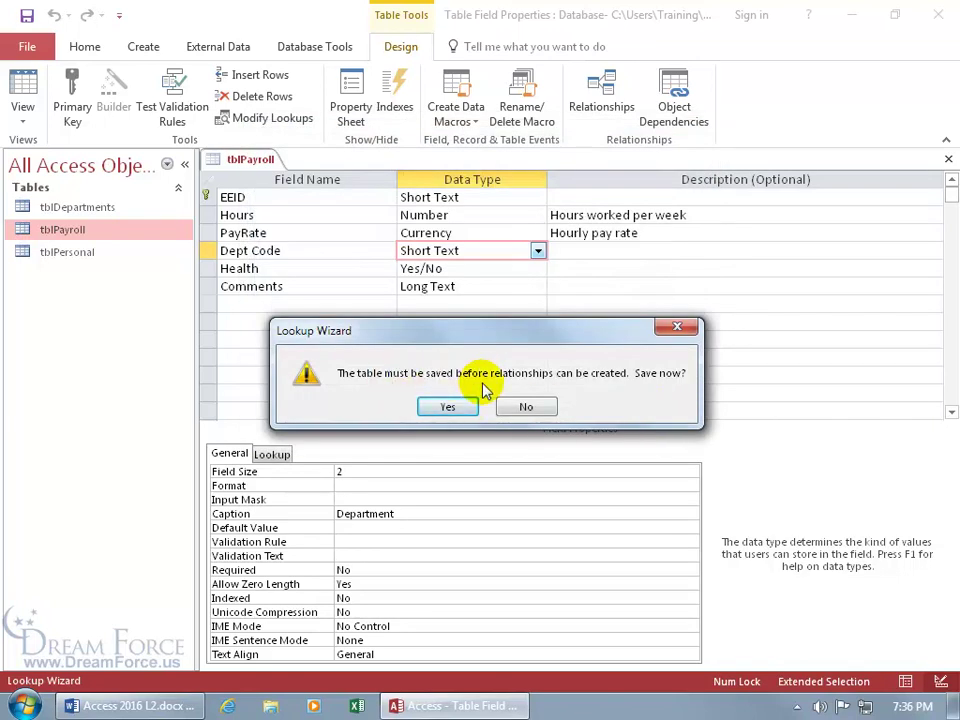
click(452, 407)
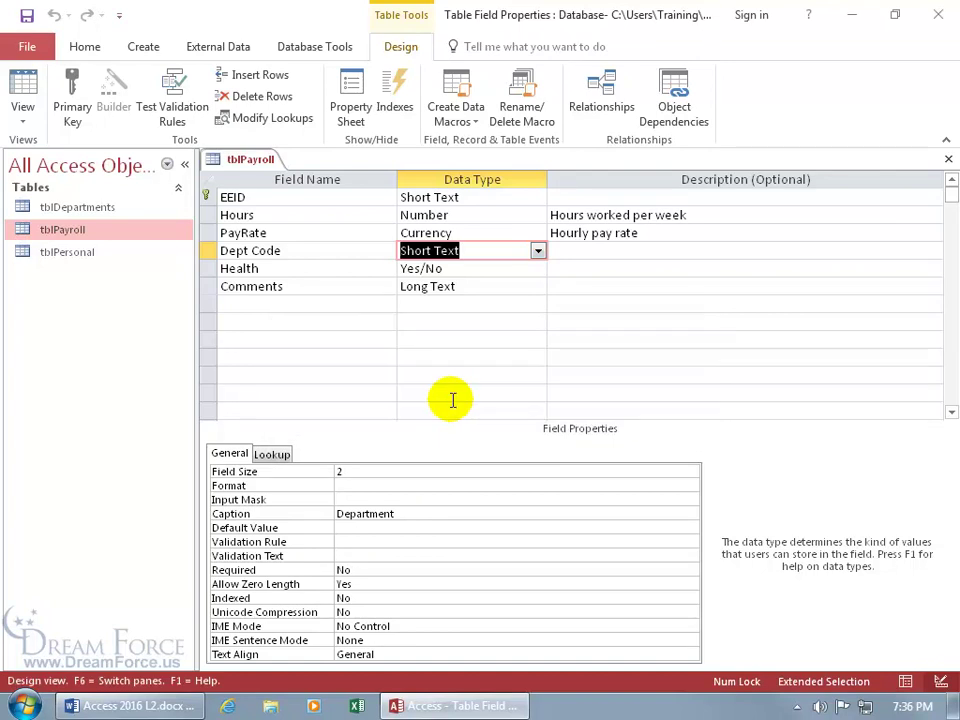
Step: Check the relationship between tblPayroll and tblDepartments in the Relationships window and return to tblPayroll
click(320, 52)
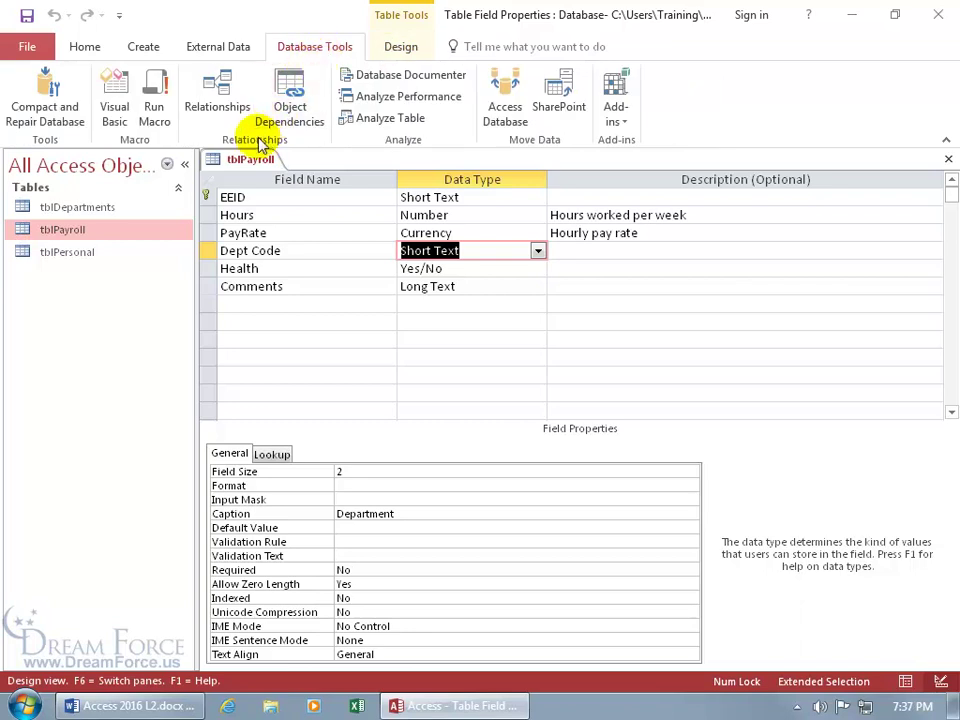
click(220, 100)
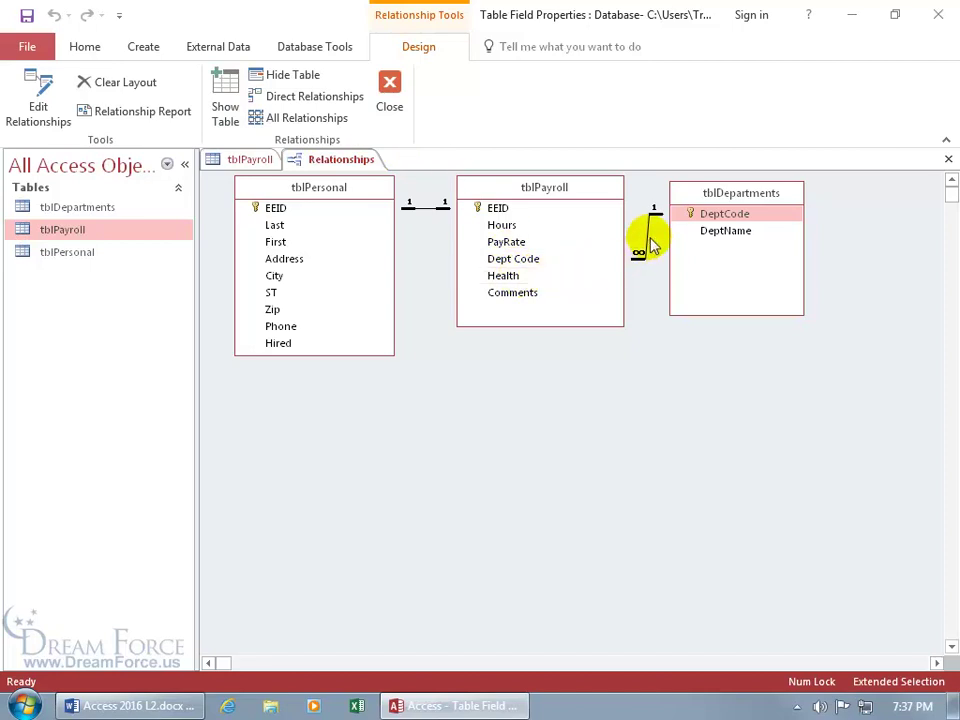
click(250, 162)
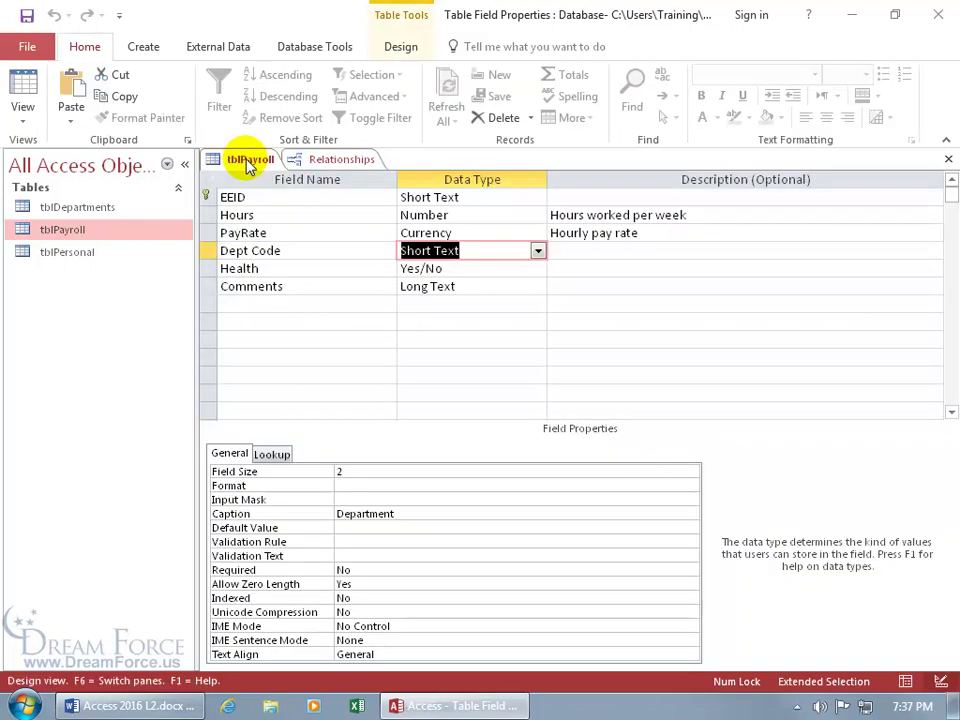
Step: Switch tblPayroll to Datasheet View and set the Department of record EE1-10 to MK (Marketing) from the lookup list
right_click(247, 163)
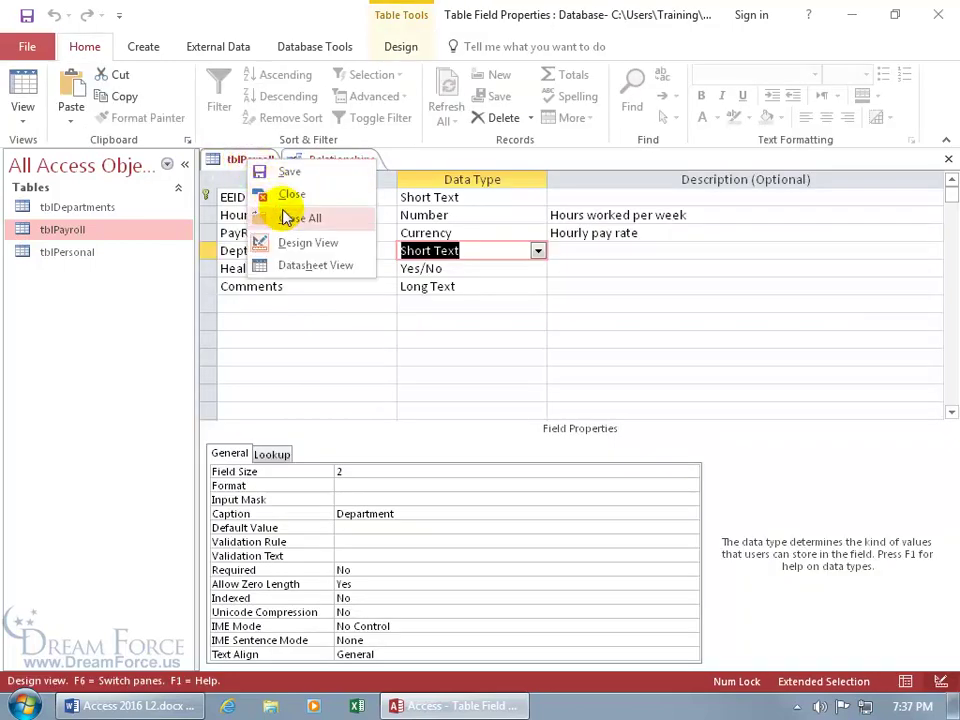
click(293, 261)
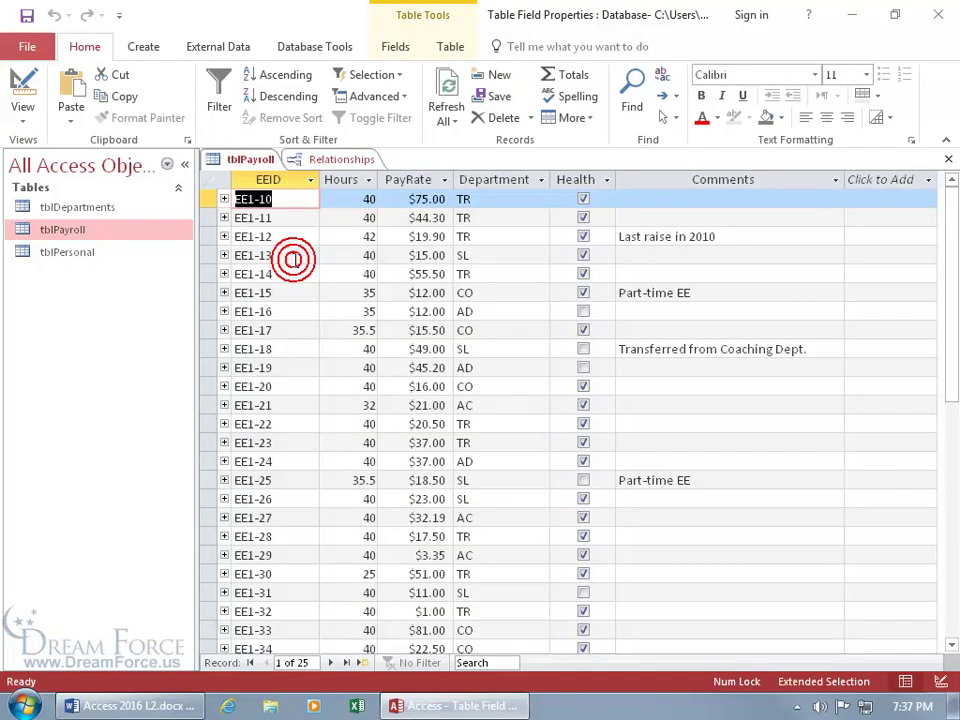
click(512, 201)
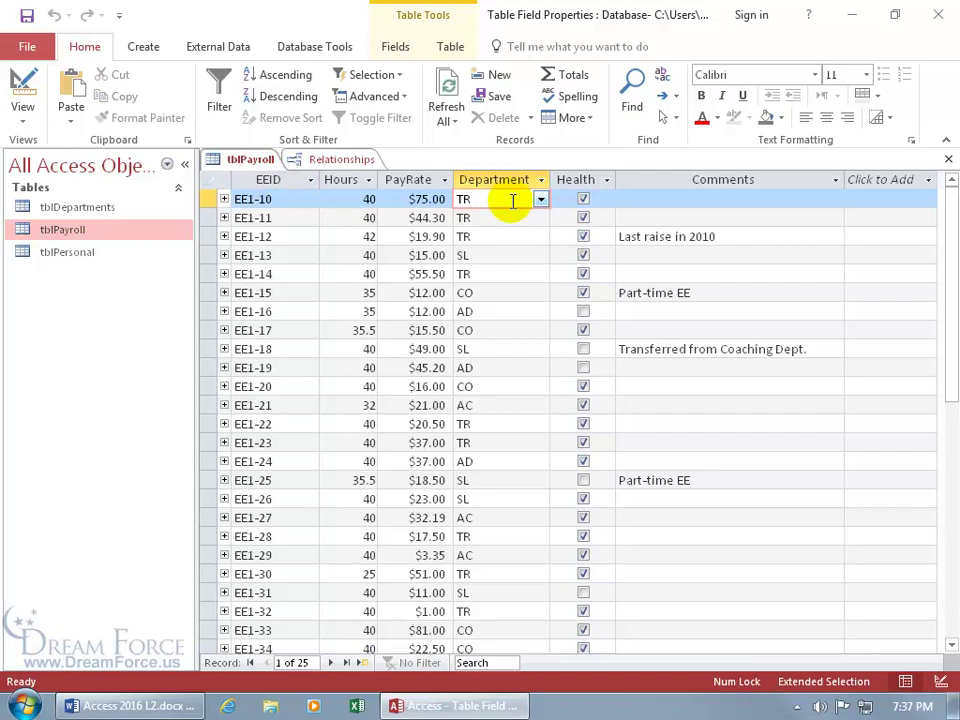
click(540, 199)
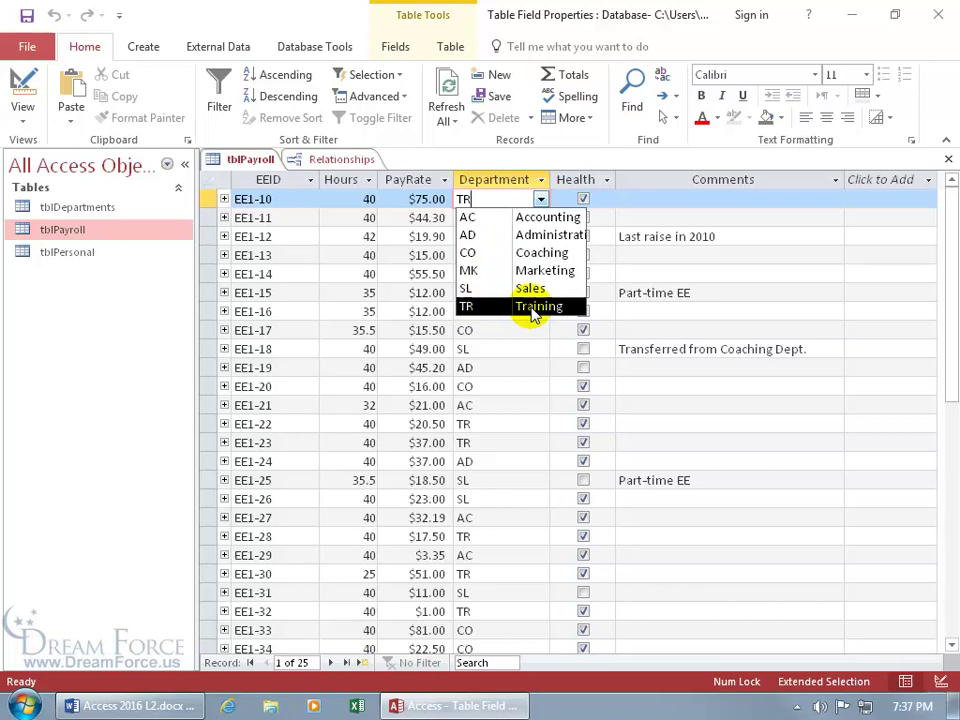
click(516, 271)
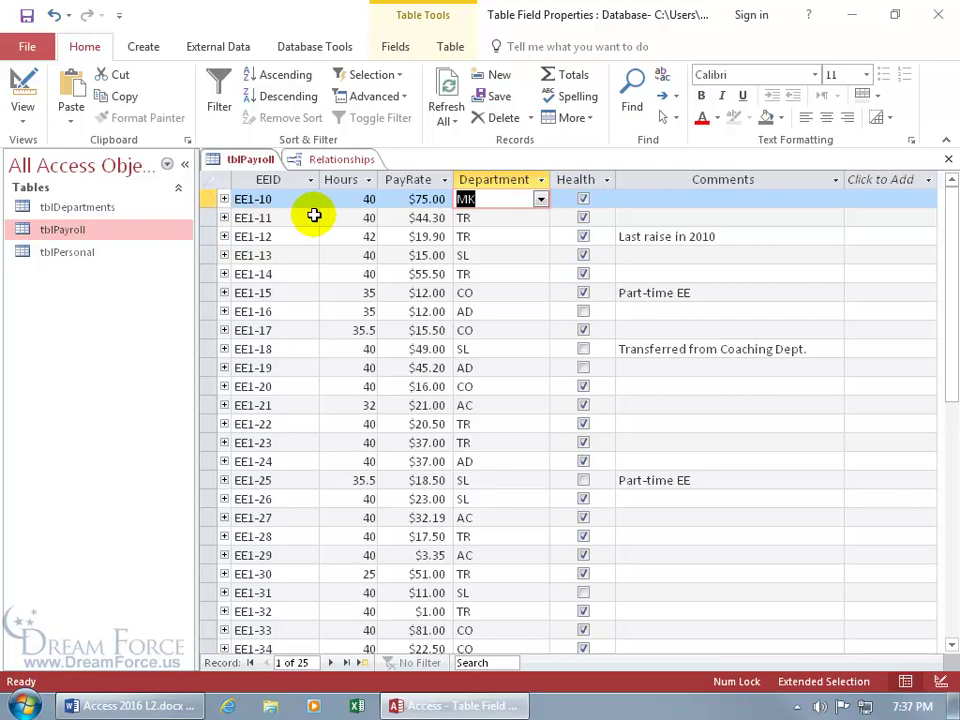
click(541, 199)
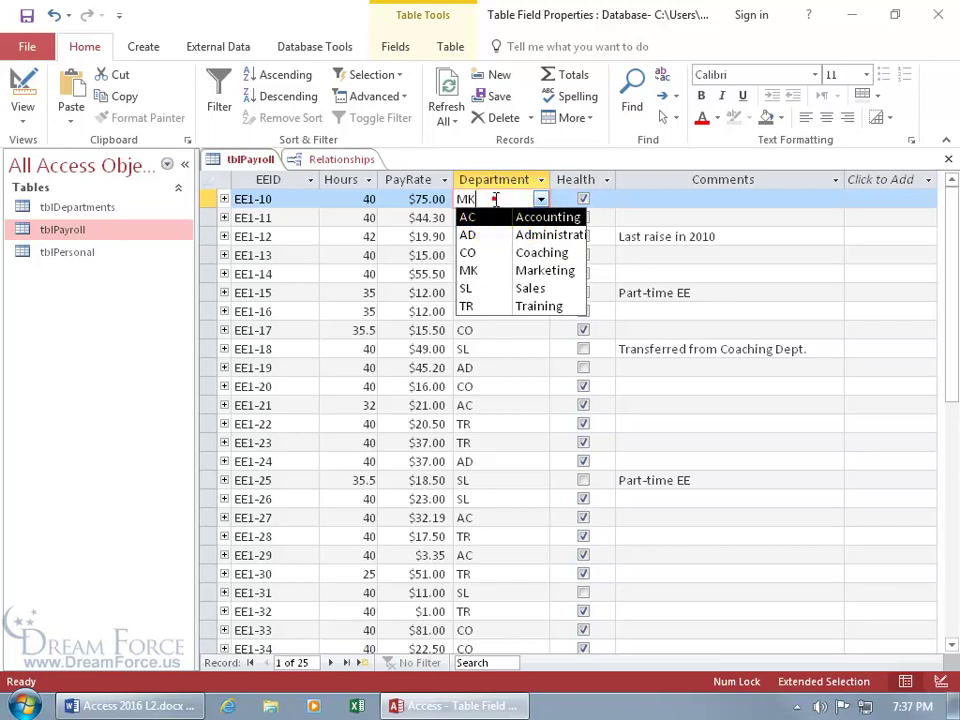
click(495, 199)
Step: In Design View, set the Dept Code lookup's Column Heads to Yes, then save over the previous changes and return to the datasheet
right_click(243, 160)
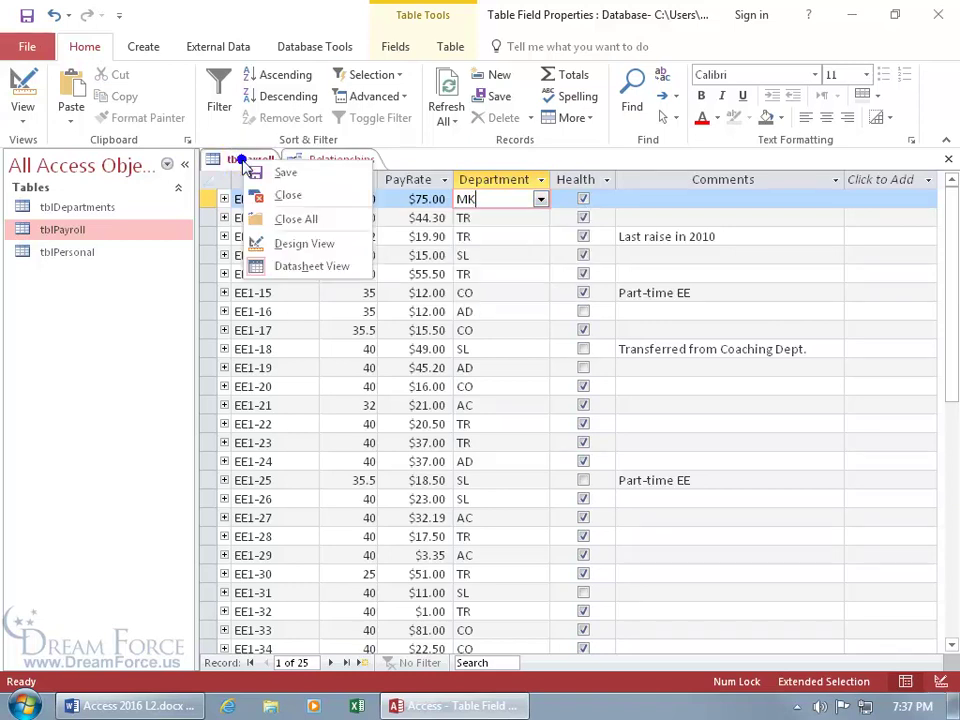
click(289, 243)
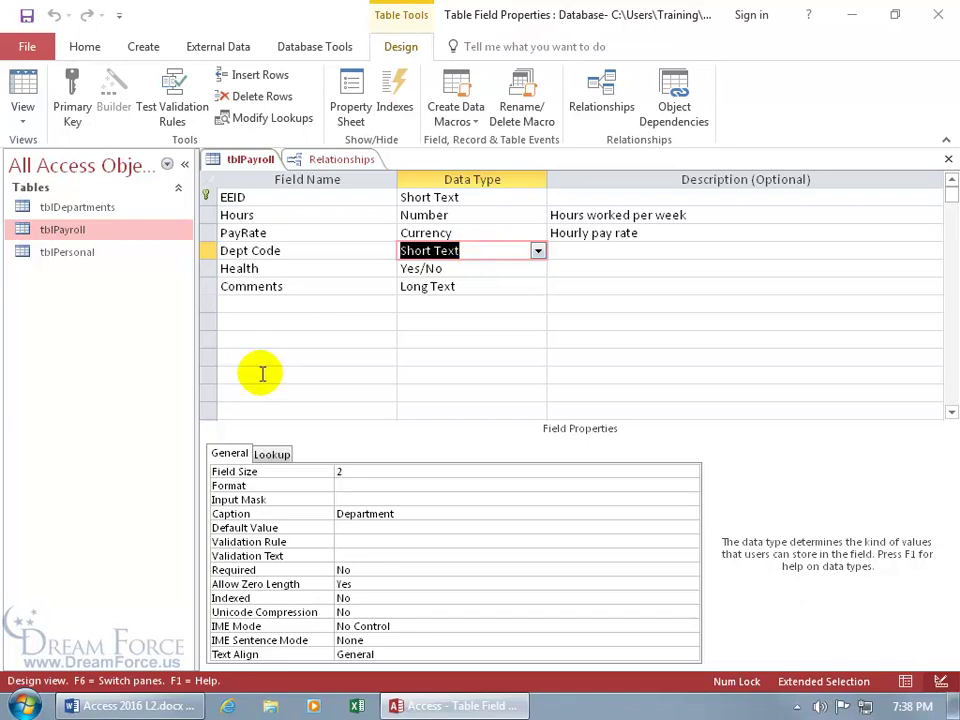
click(271, 455)
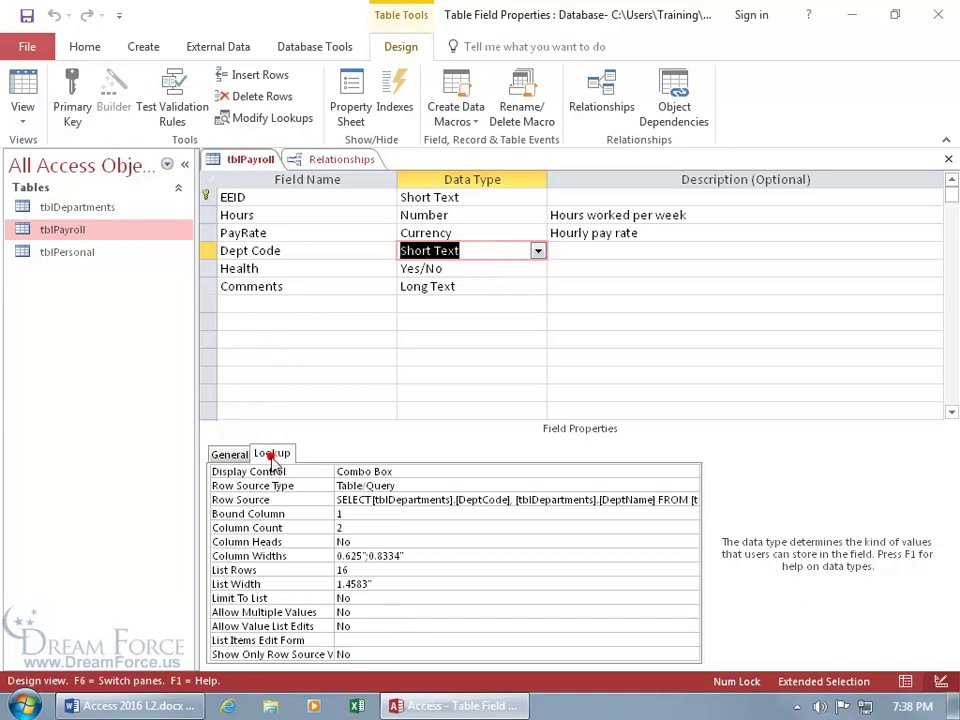
double_click(368, 541)
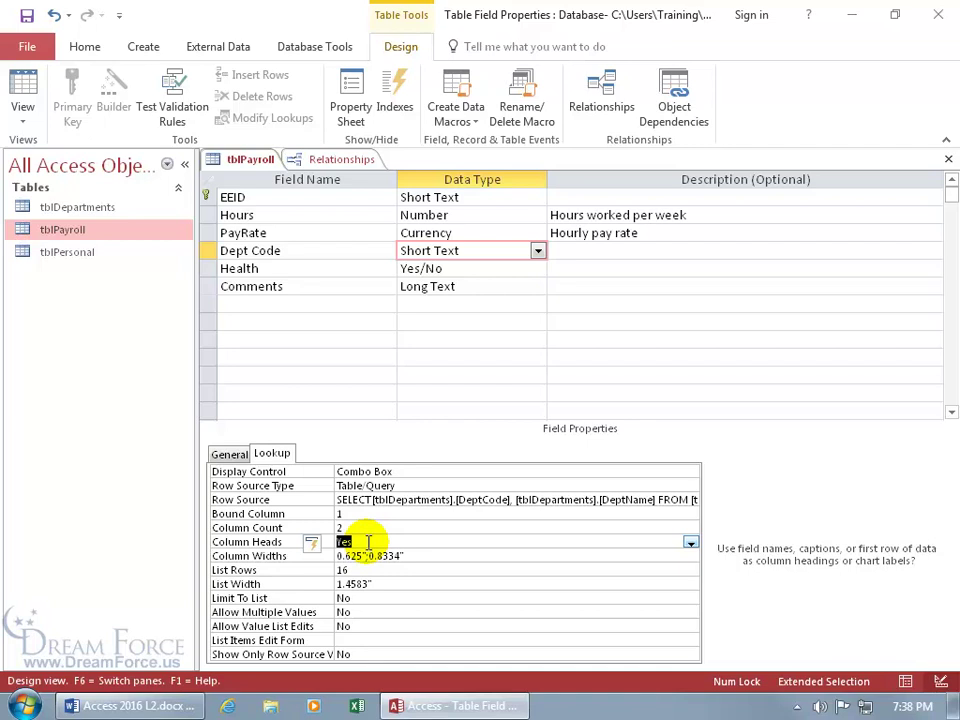
click(25, 88)
click(441, 411)
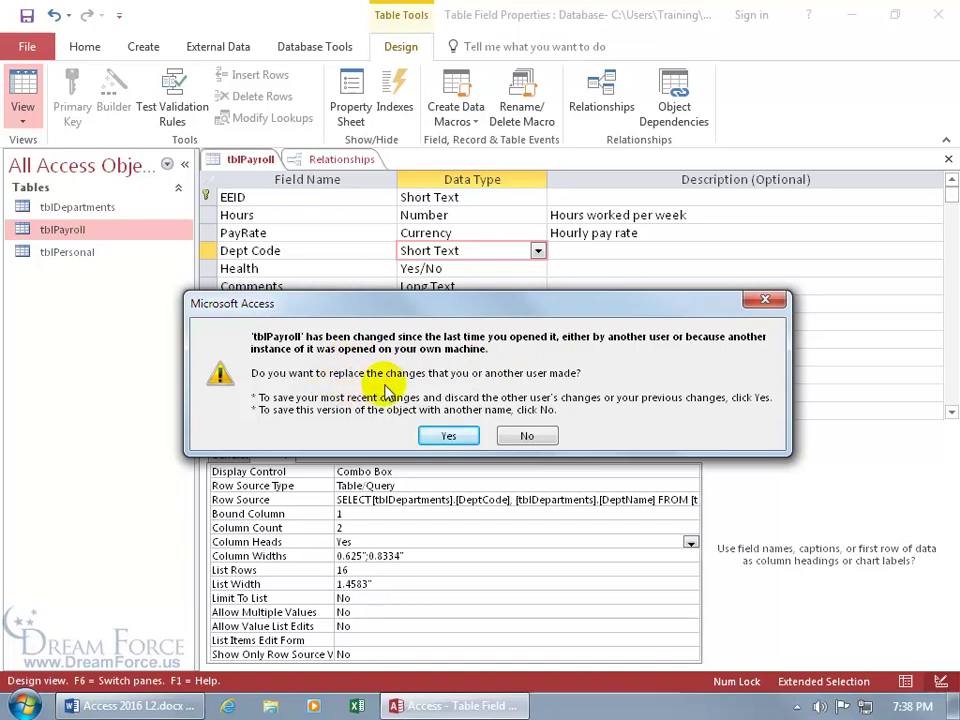
click(449, 435)
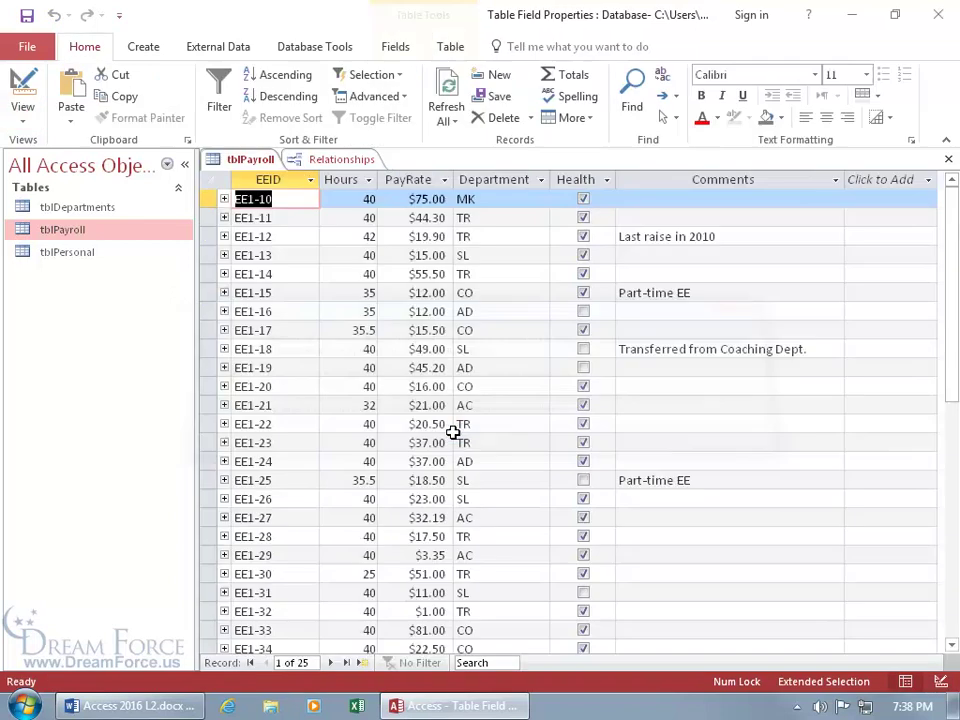
Step: Check the column headings in the Department list of record EE1-10 and return tblPayroll to Design View
click(517, 199)
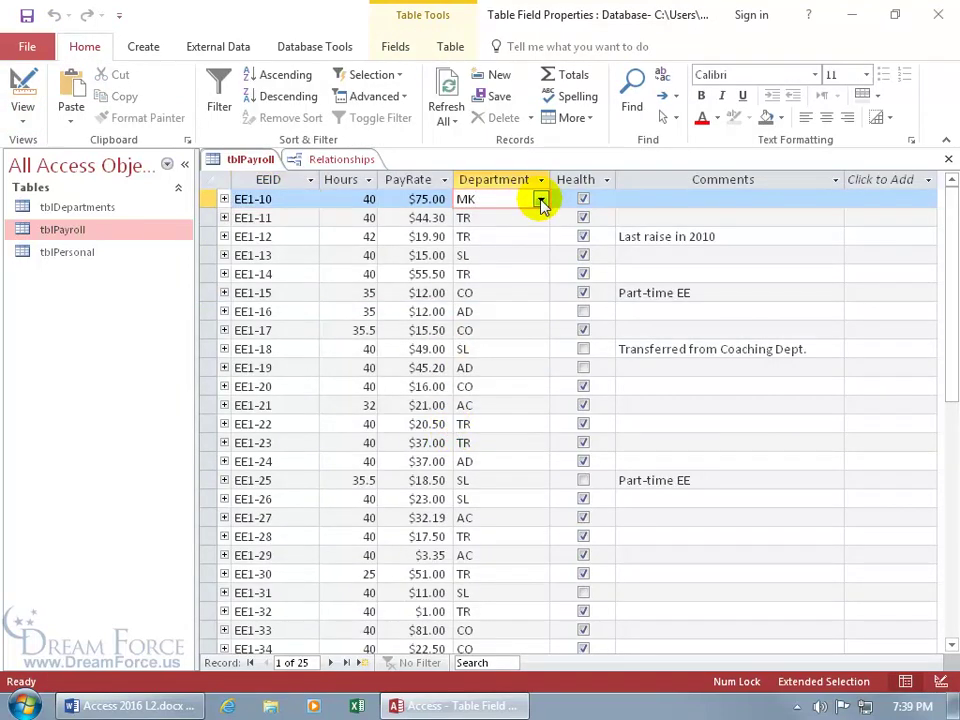
click(541, 199)
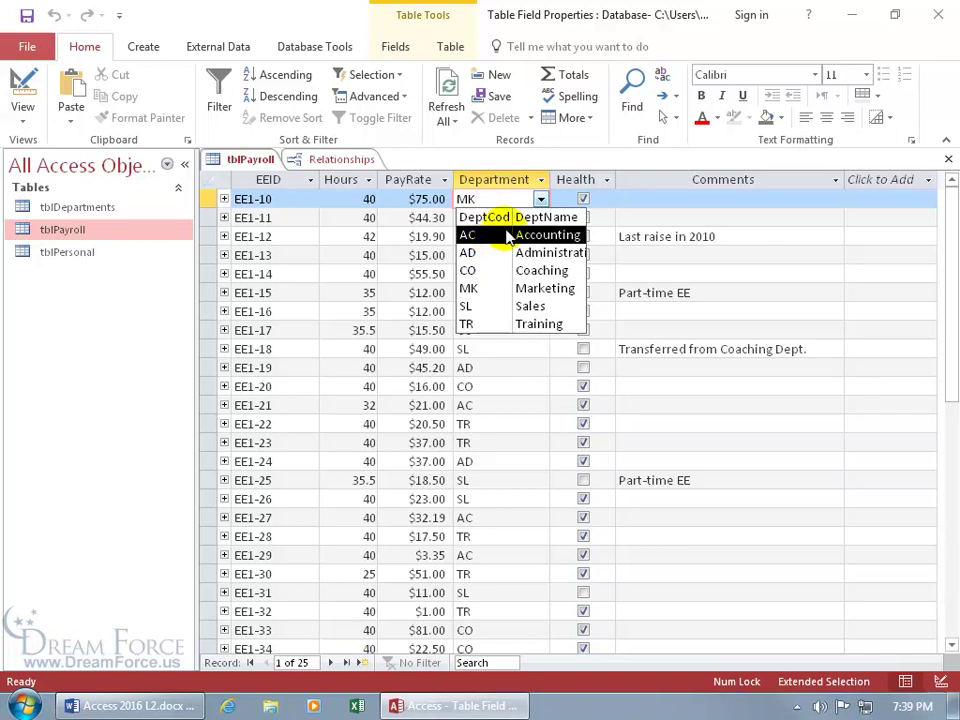
right_click(251, 162)
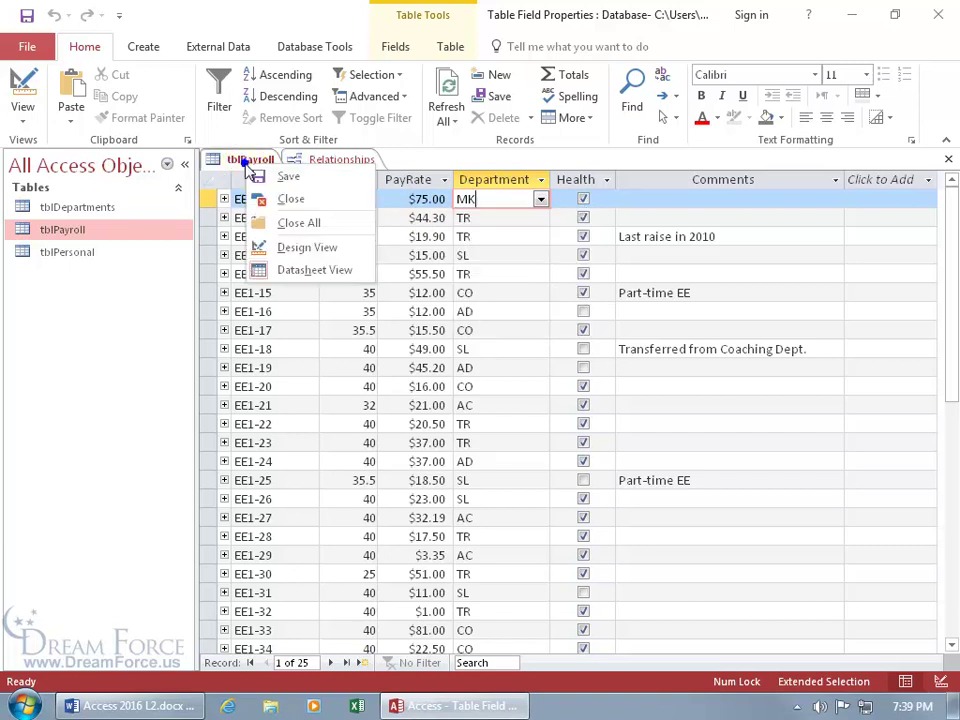
click(263, 248)
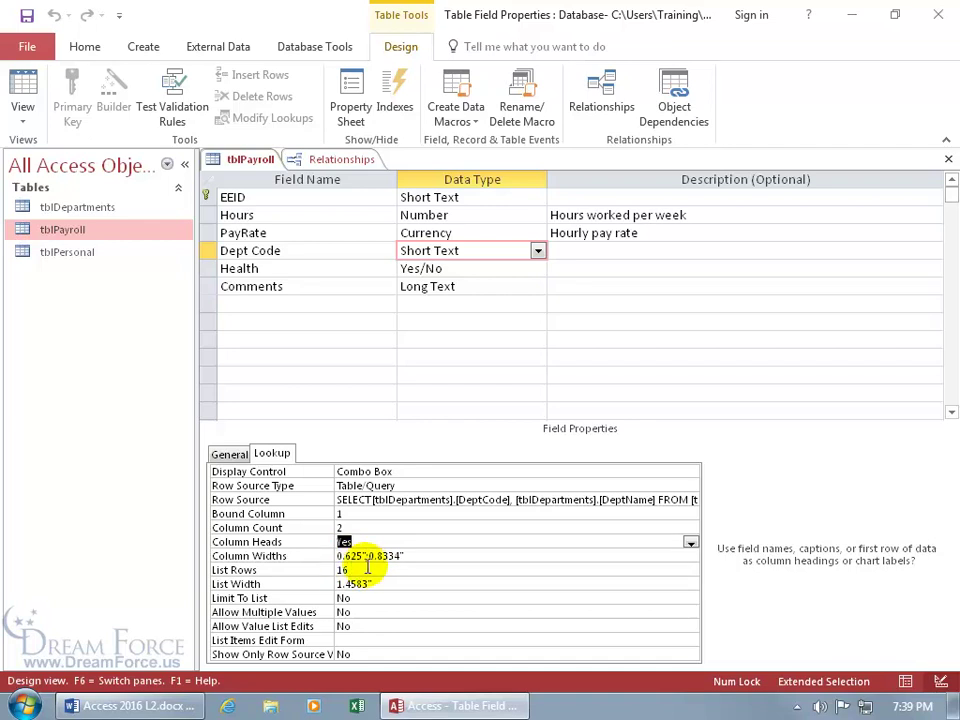
Step: Set the Dept Code lookup's Column Widths to 0.7";1.5", then save the table and switch to Datasheet View
drag(403, 556, 347, 557)
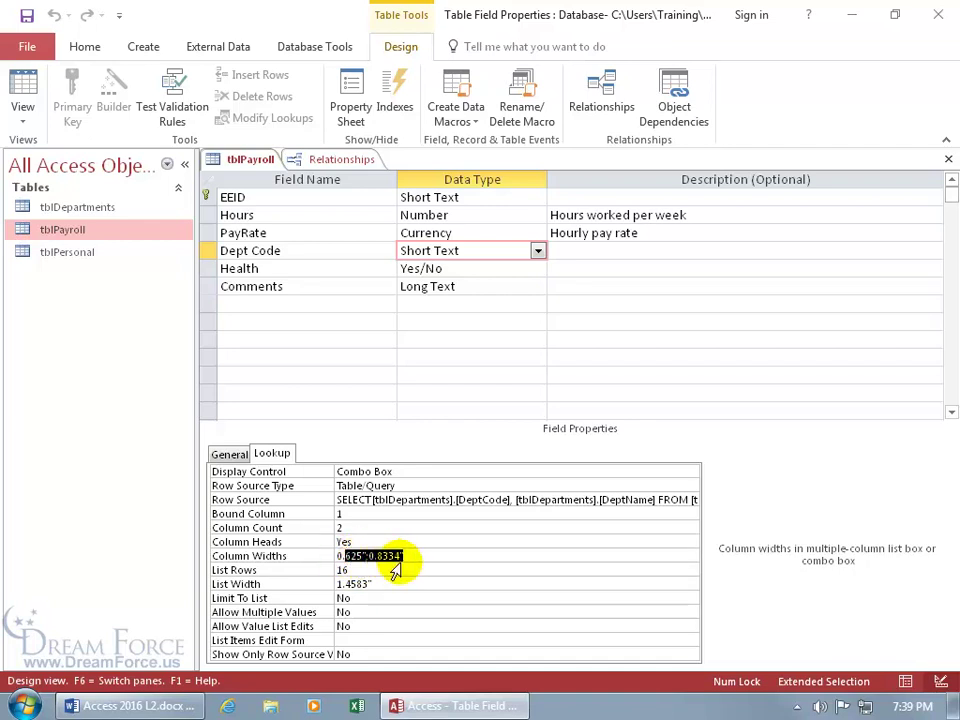
key(BackSpace)
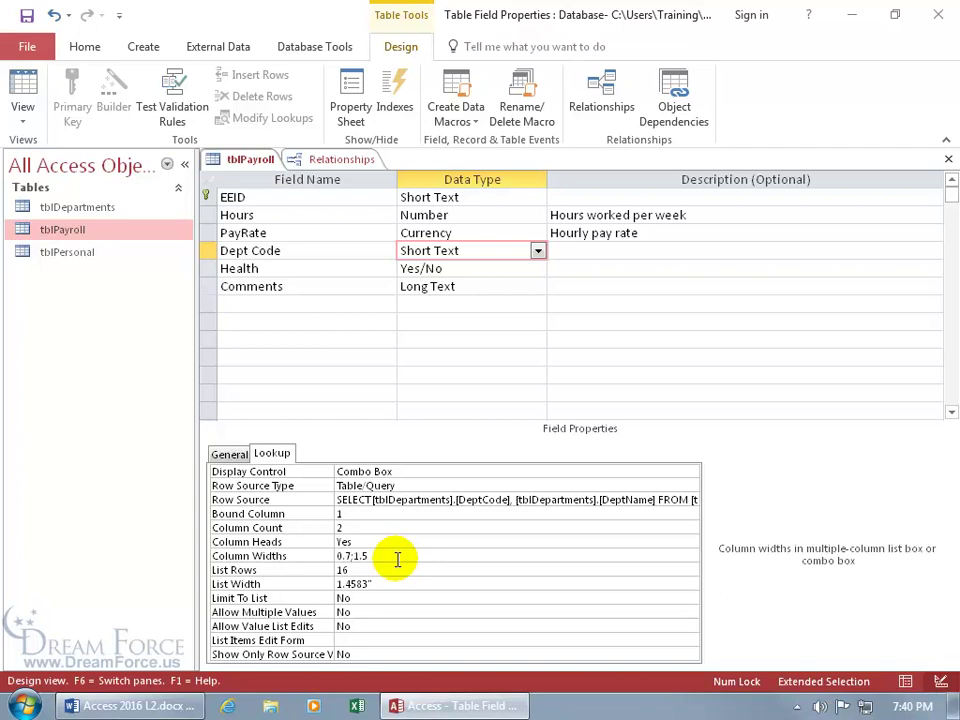
key(Return)
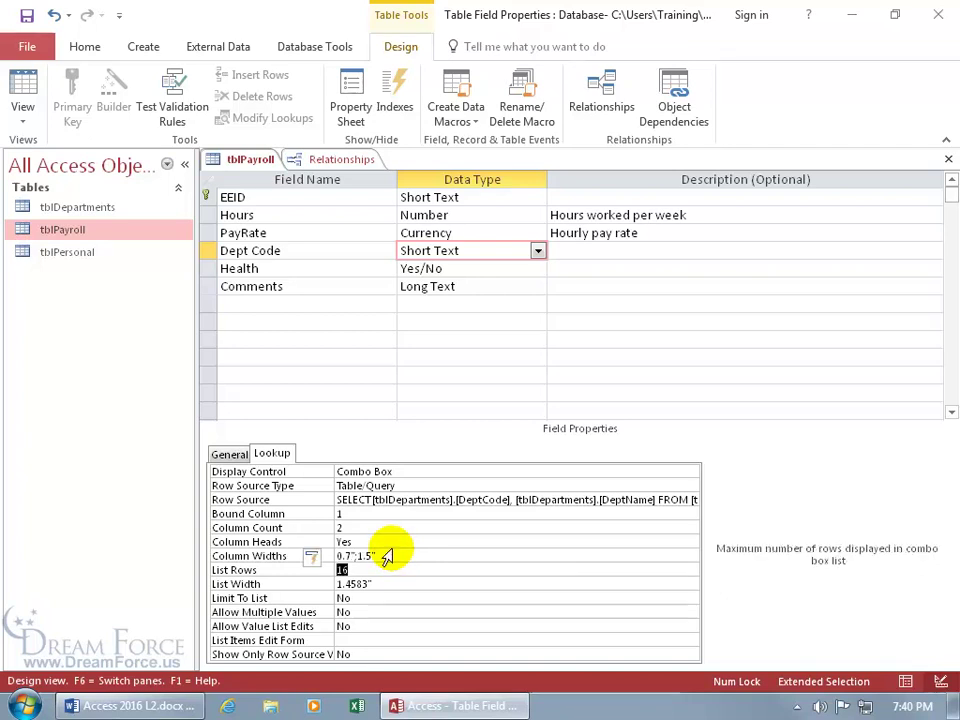
click(22, 105)
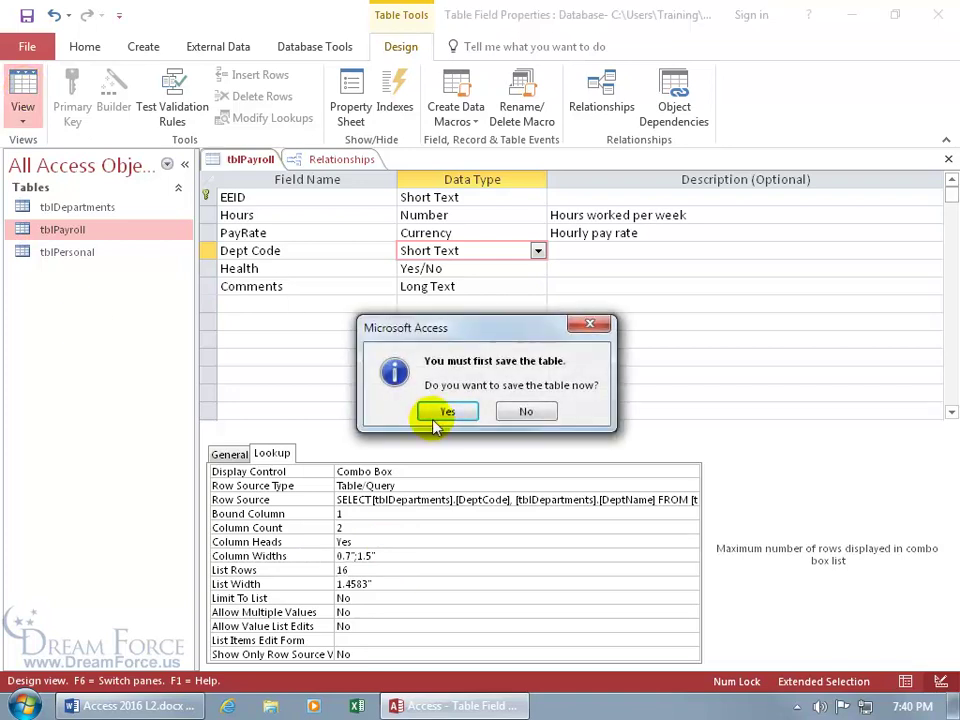
click(443, 412)
Step: Check how both columns fit in the Department list of record EE1-10 and return tblPayroll to Design View
click(512, 198)
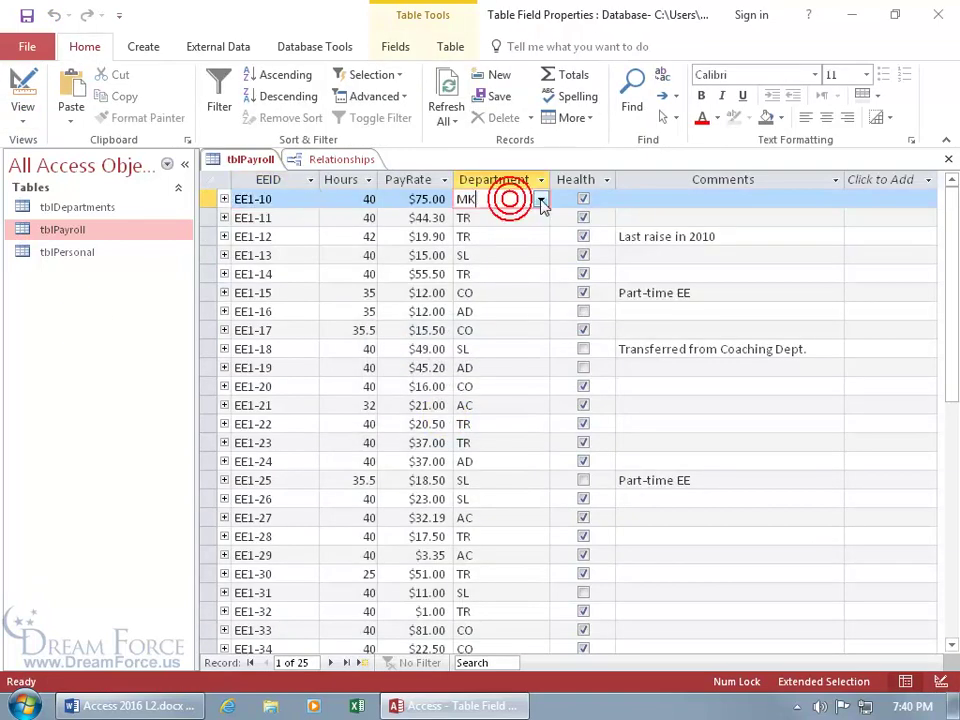
click(541, 199)
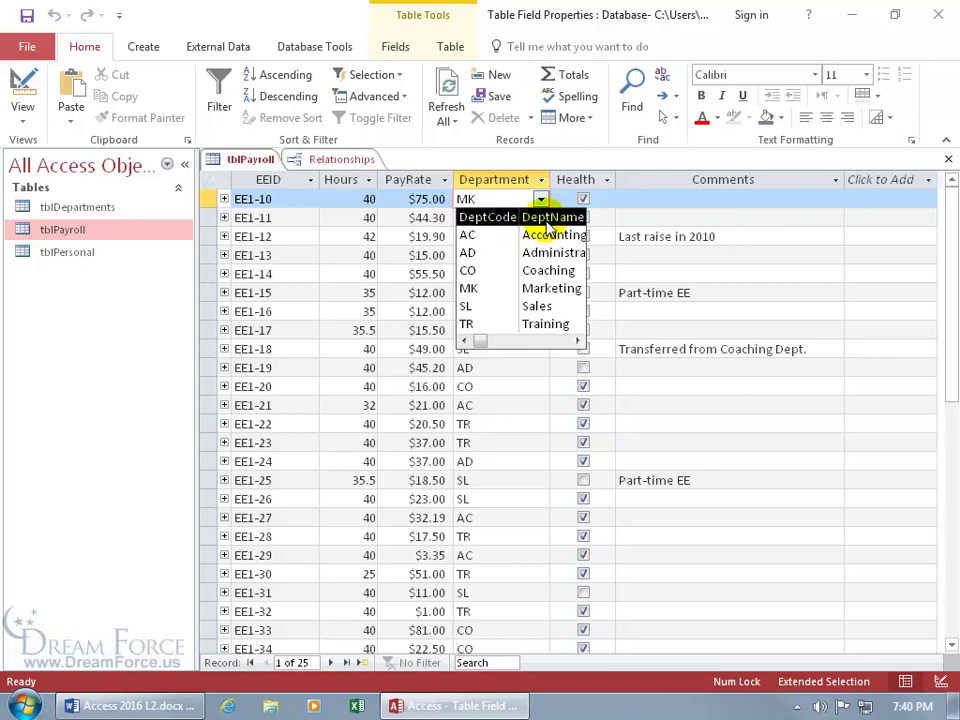
click(570, 342)
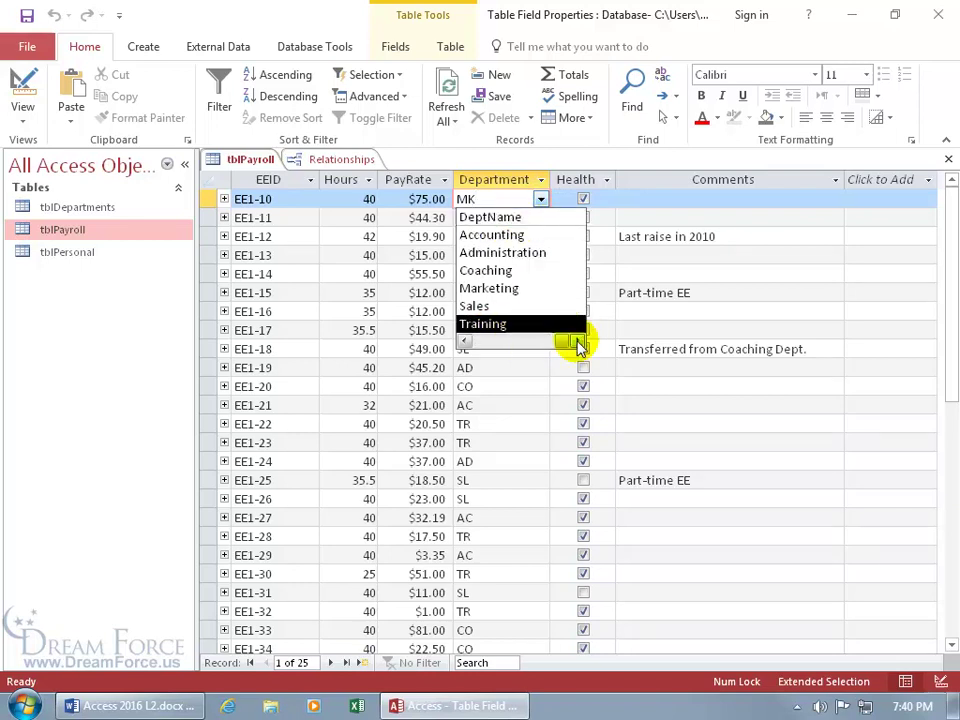
click(466, 342)
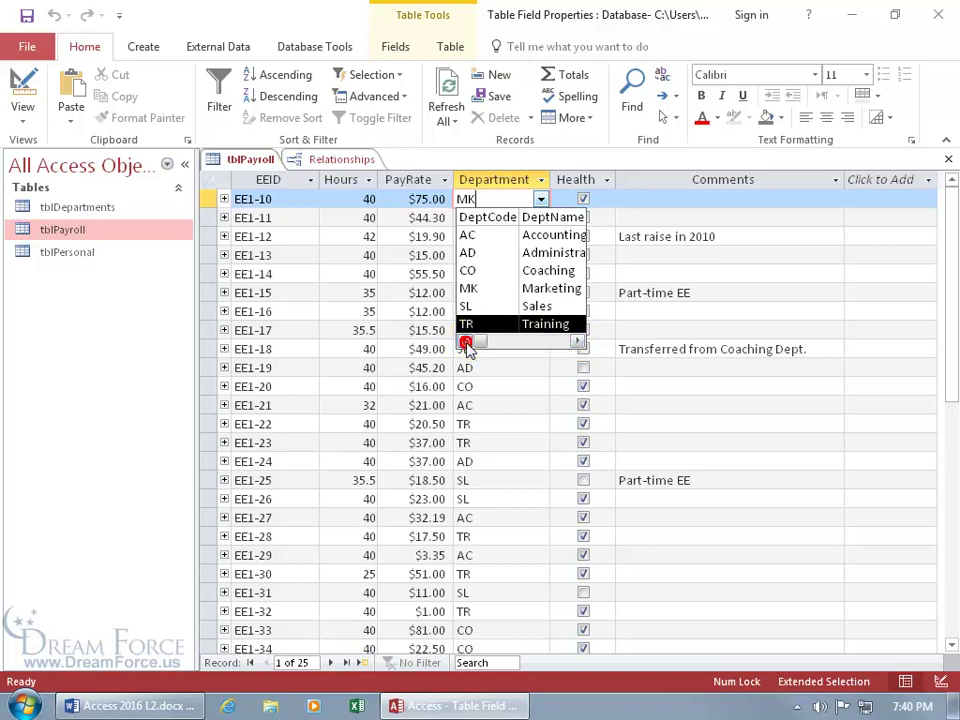
right_click(249, 163)
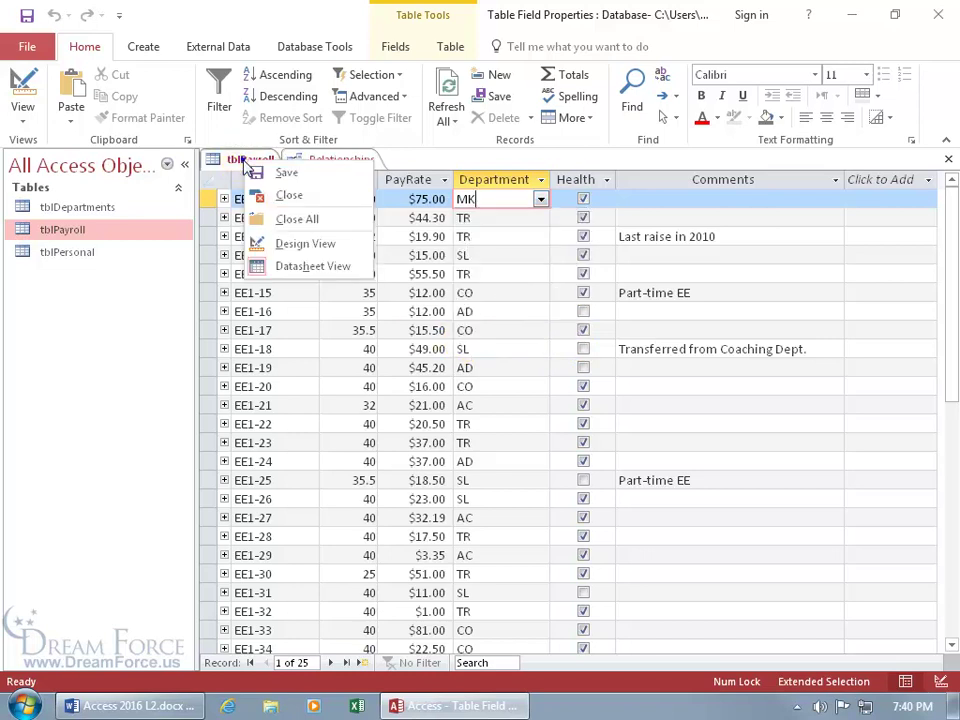
click(294, 246)
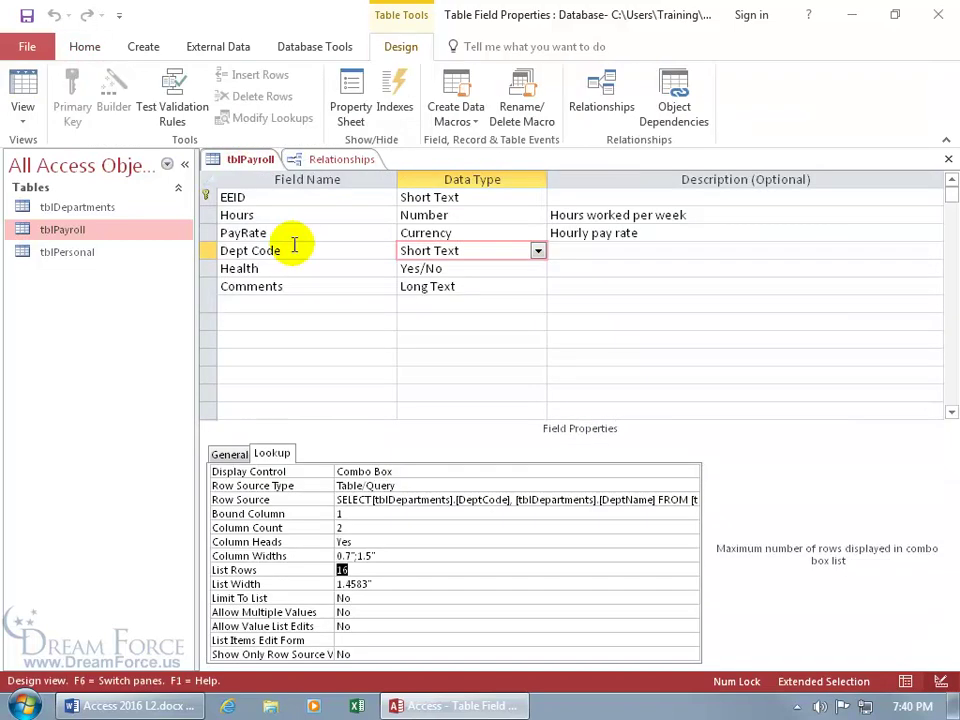
Step: Set the Dept Code lookup's List Width to 2", then save the table and switch to Datasheet View
click(377, 585)
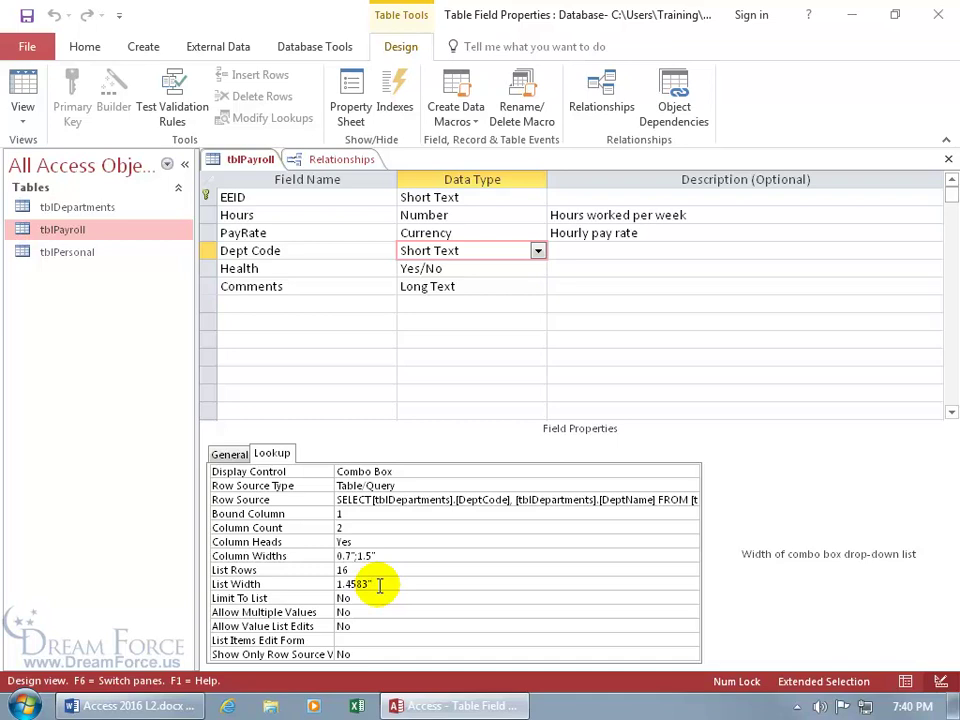
drag(375, 583, 333, 590)
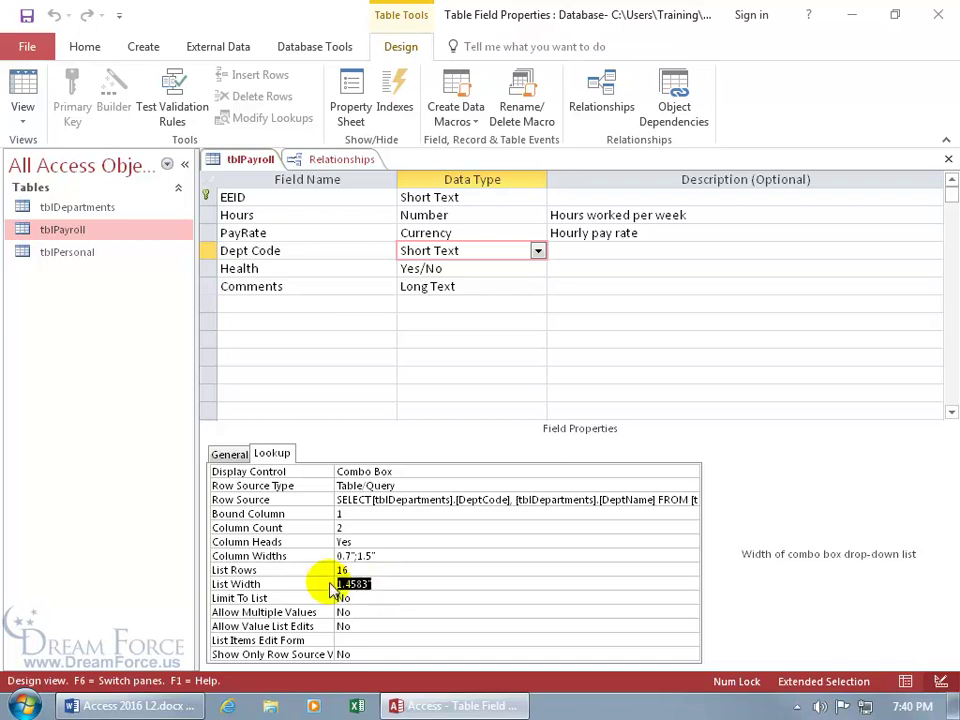
text(2)
key(Return)
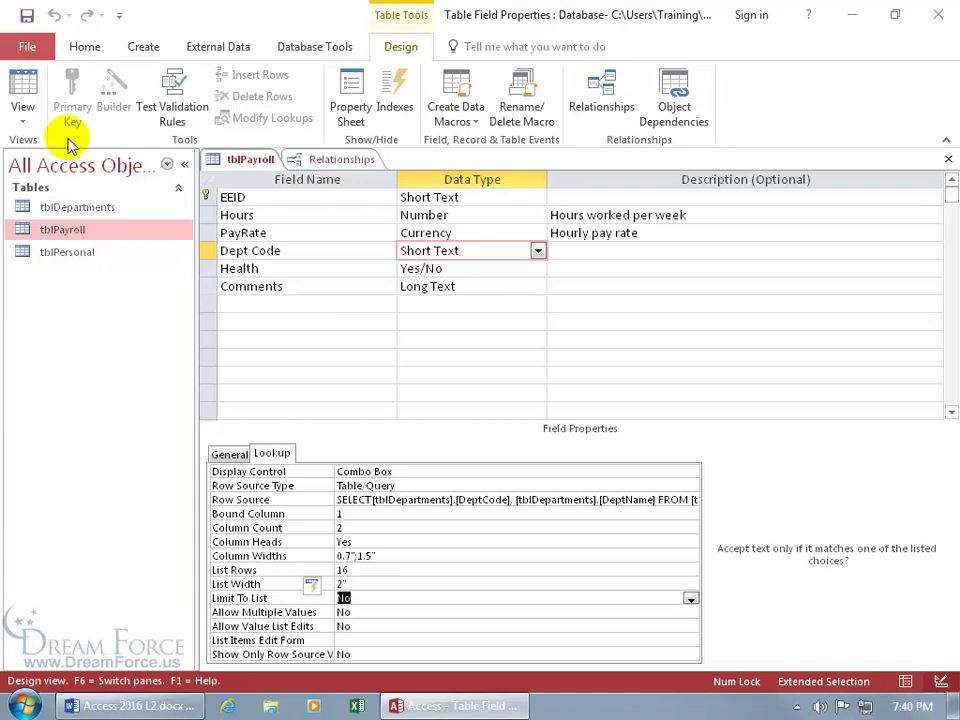
click(21, 80)
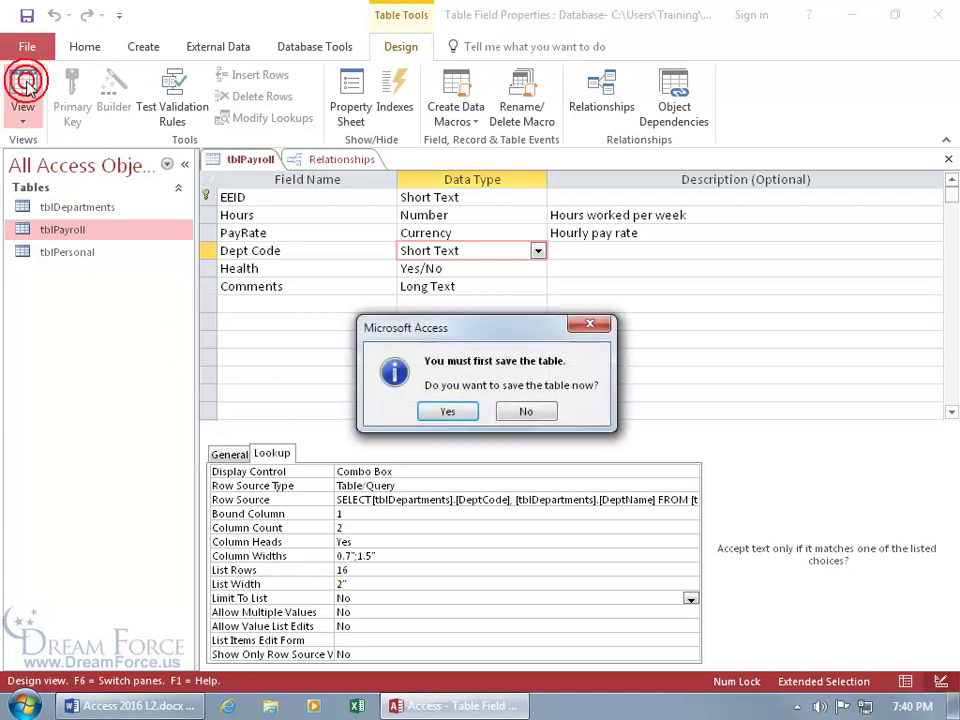
click(447, 411)
Step: Check the width and horizontal scrolling of record EE1-10's Department list, then reopen tblPayroll in Design View
click(481, 199)
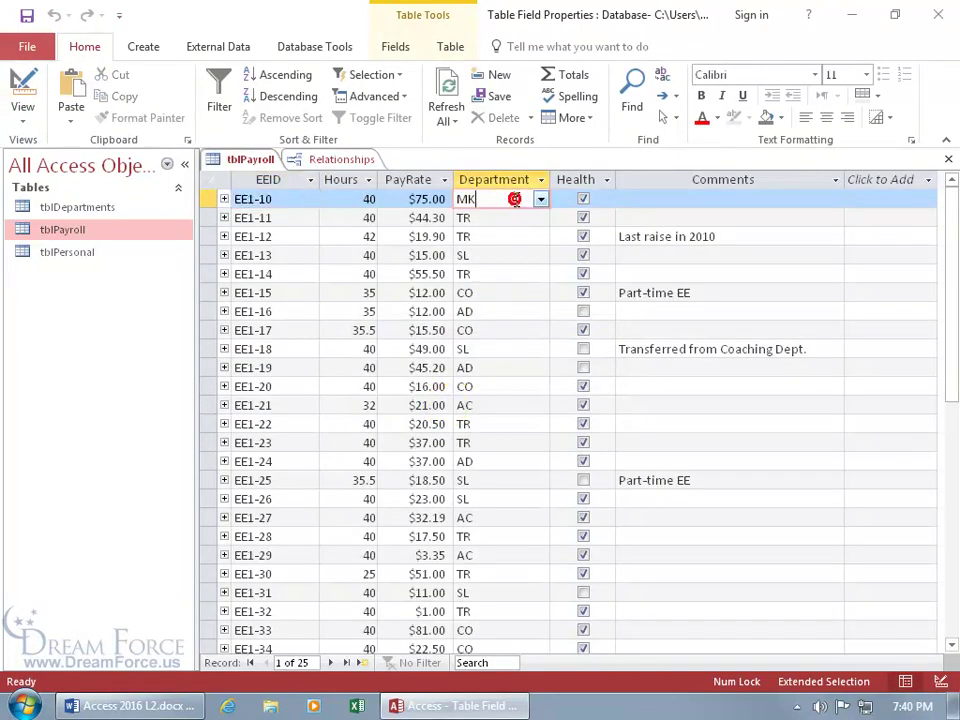
click(540, 199)
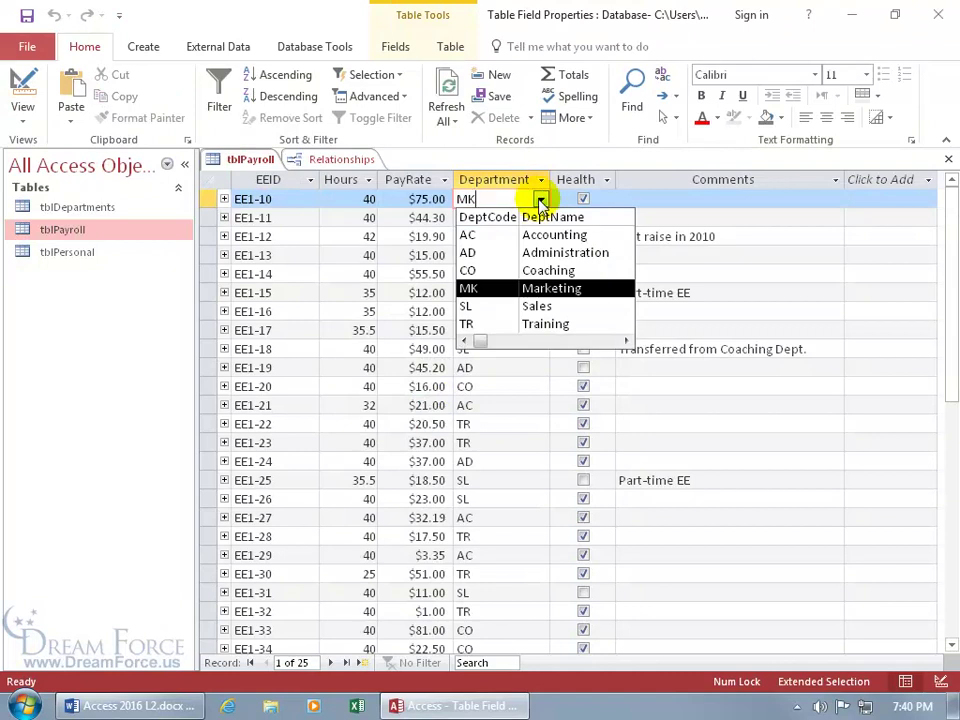
click(627, 341)
click(465, 341)
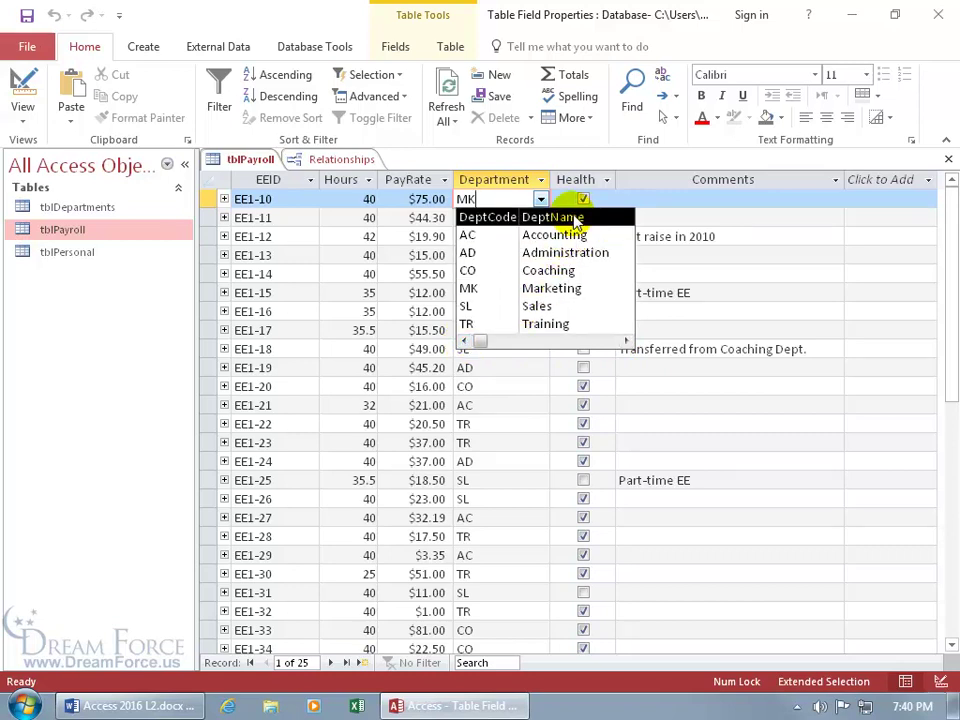
click(626, 341)
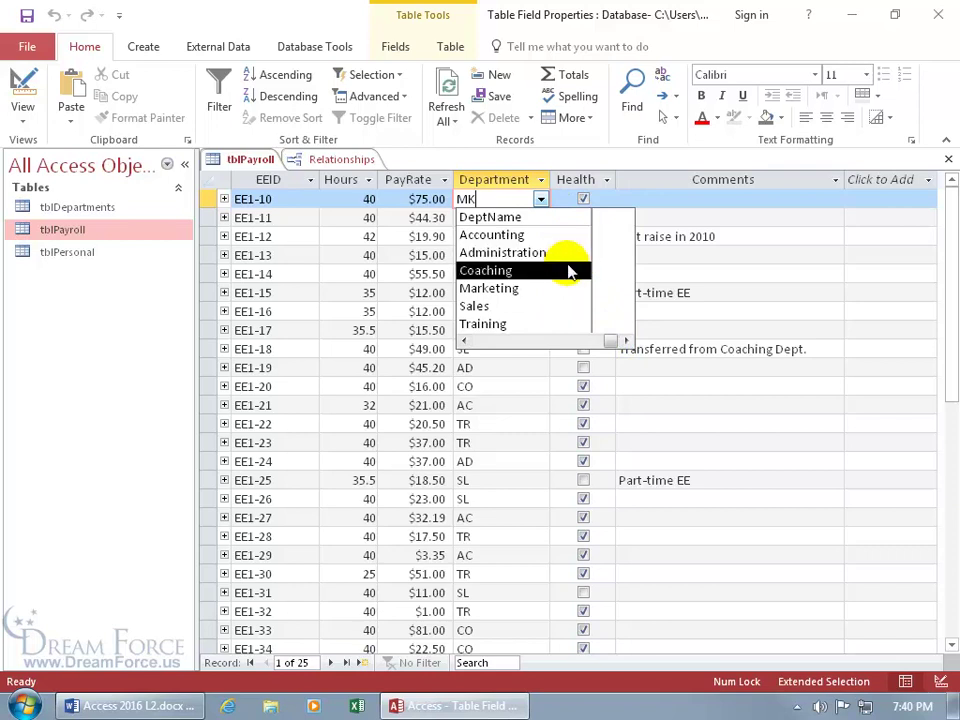
right_click(243, 165)
click(285, 244)
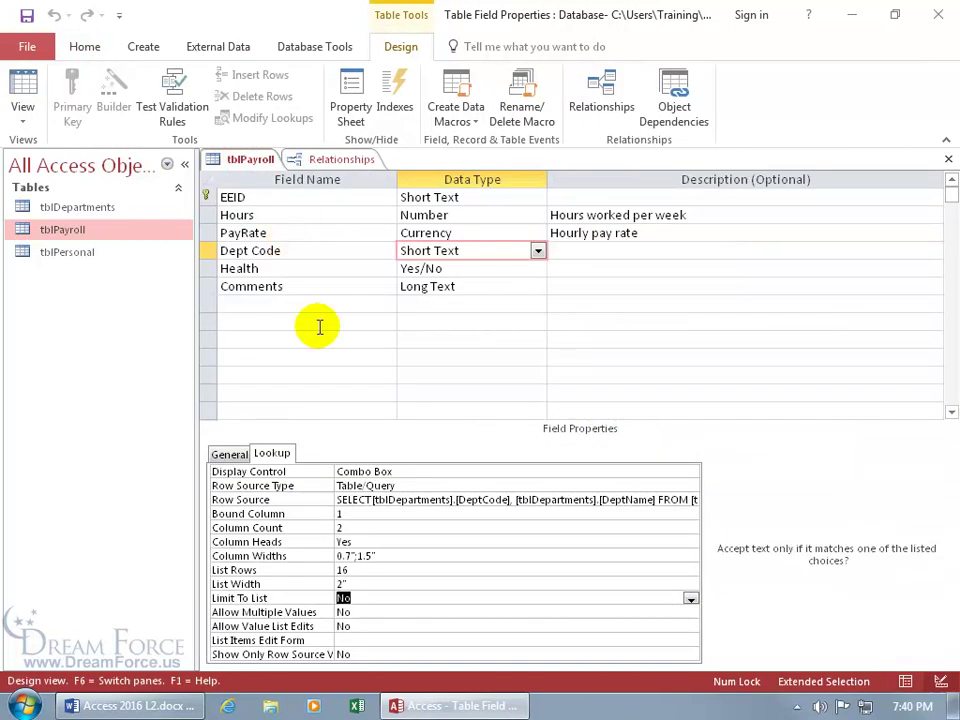
Step: Reduce the second column width of the Dept Code lookup to 1.25", then save the table and return to the datasheet
click(368, 556)
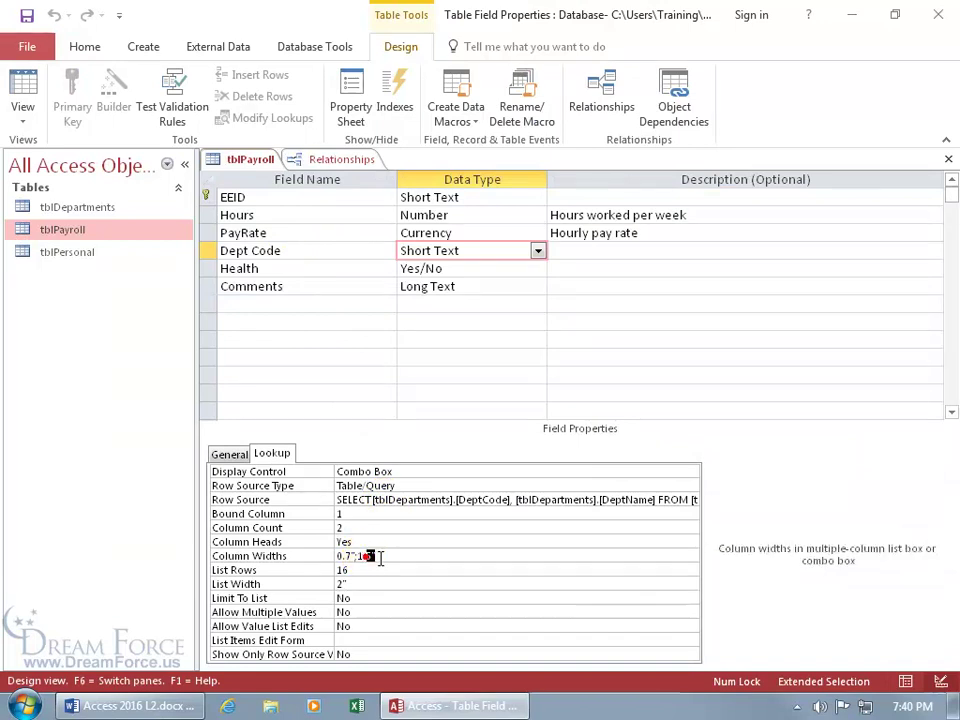
click(366, 556)
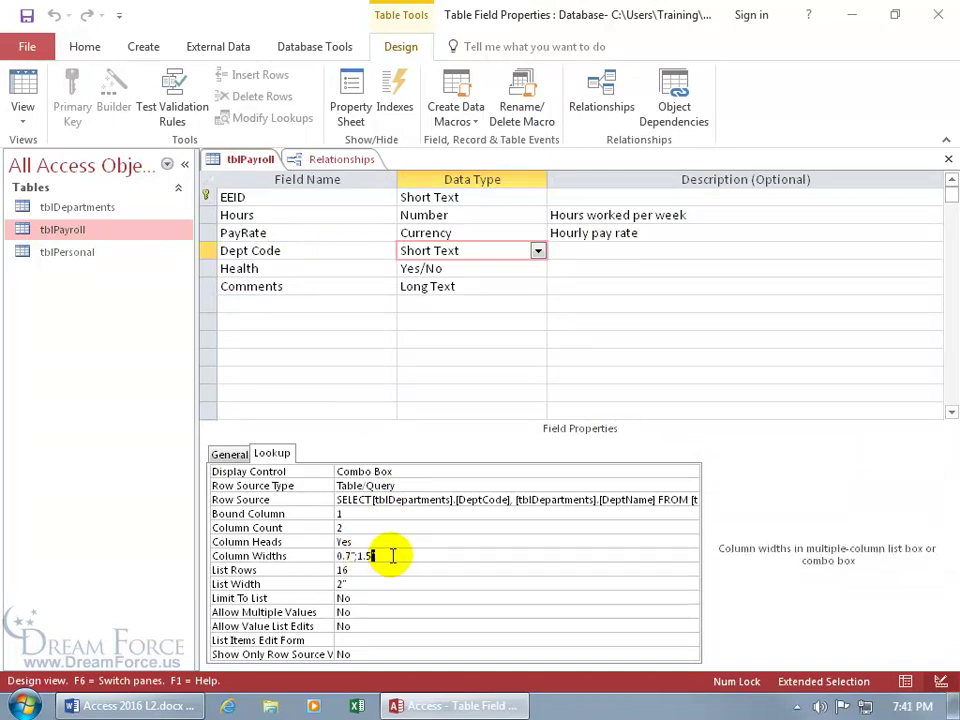
key(BackSpace)
key(Return)
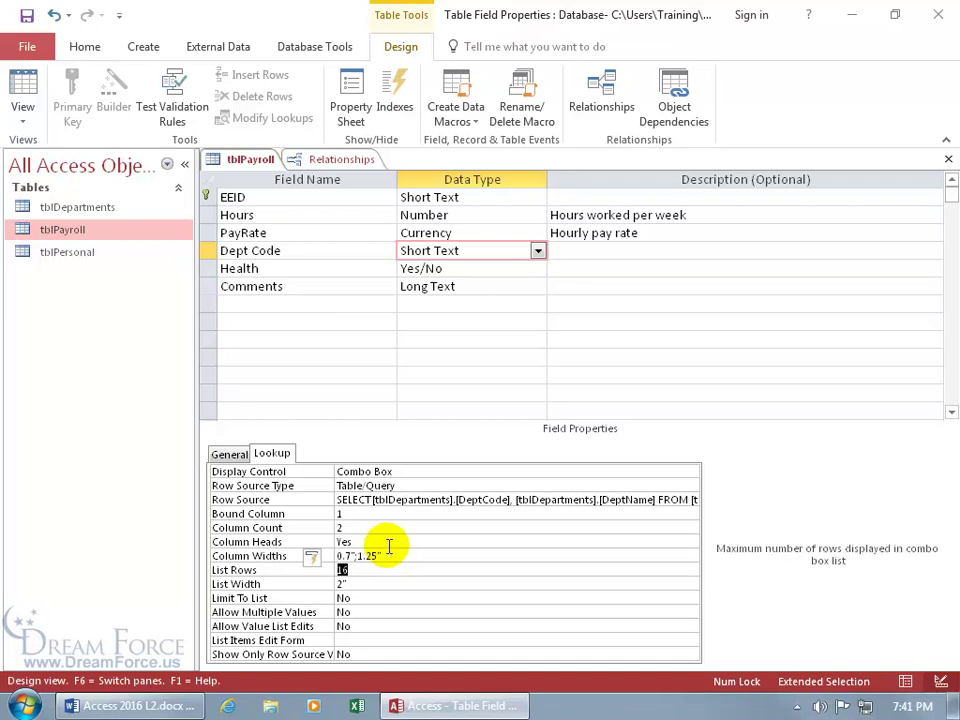
click(22, 100)
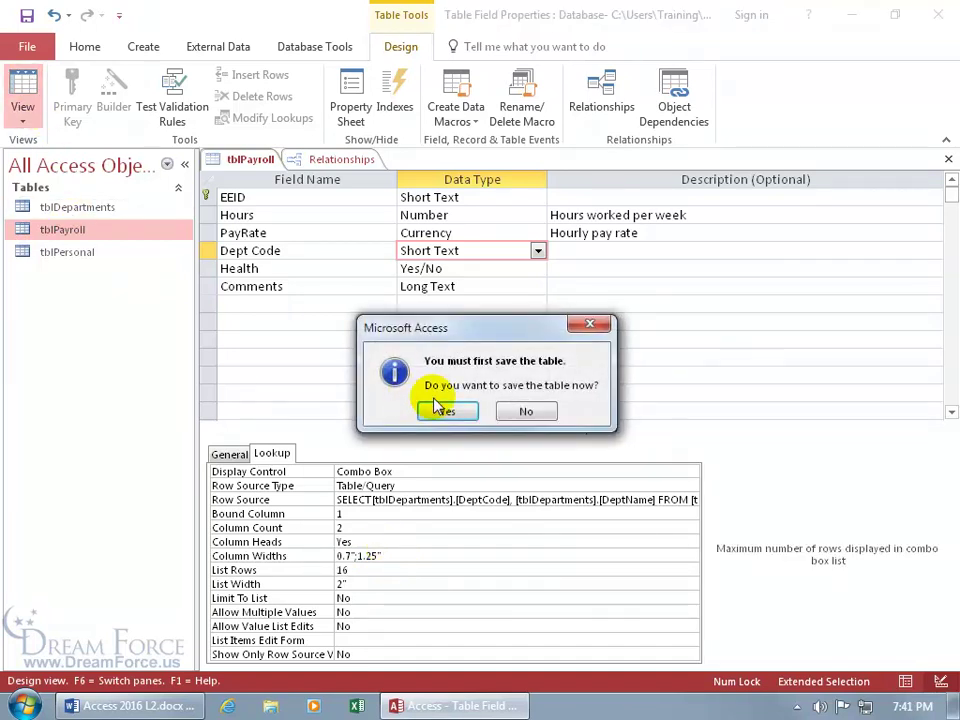
click(446, 408)
Step: Set the Department of record EE1-10 to SL (Sales) from the lookup list and save the record
click(520, 198)
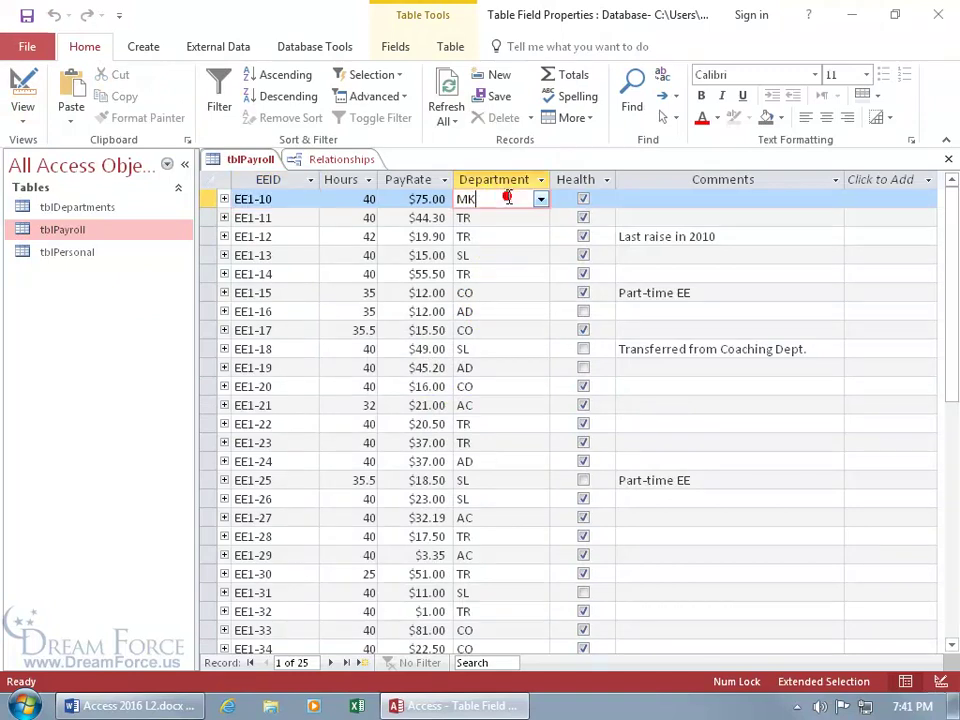
click(540, 199)
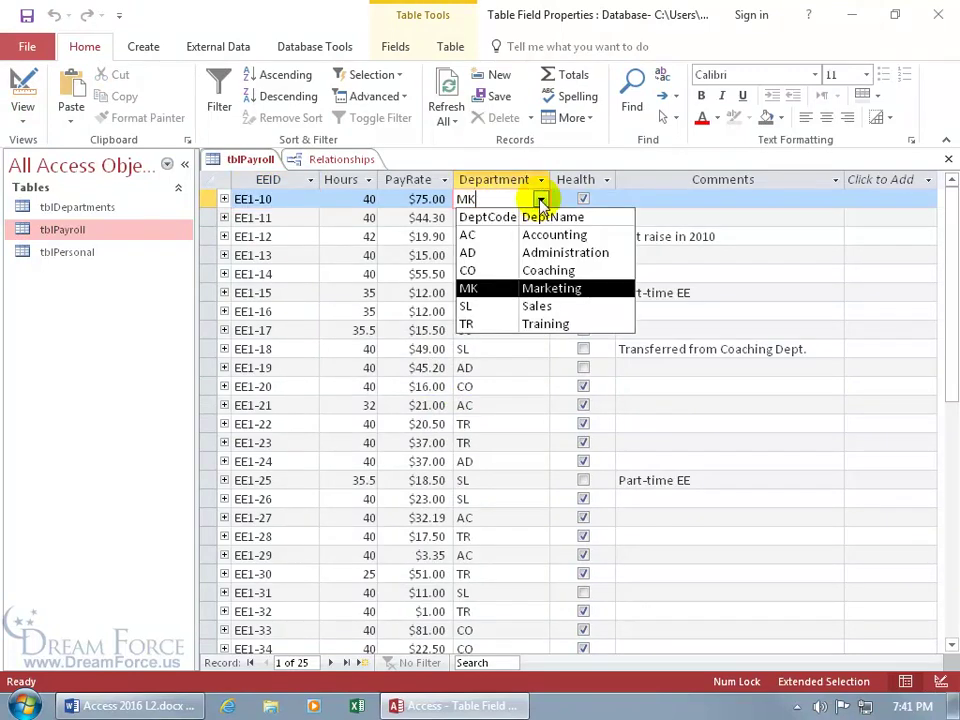
click(549, 307)
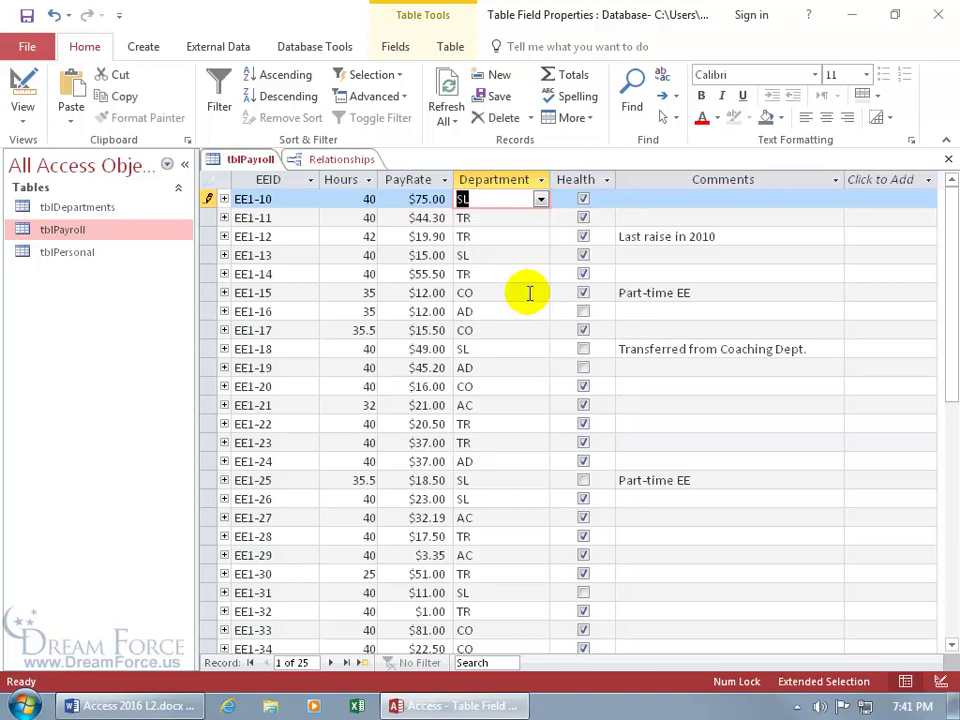
key(shift+Return)
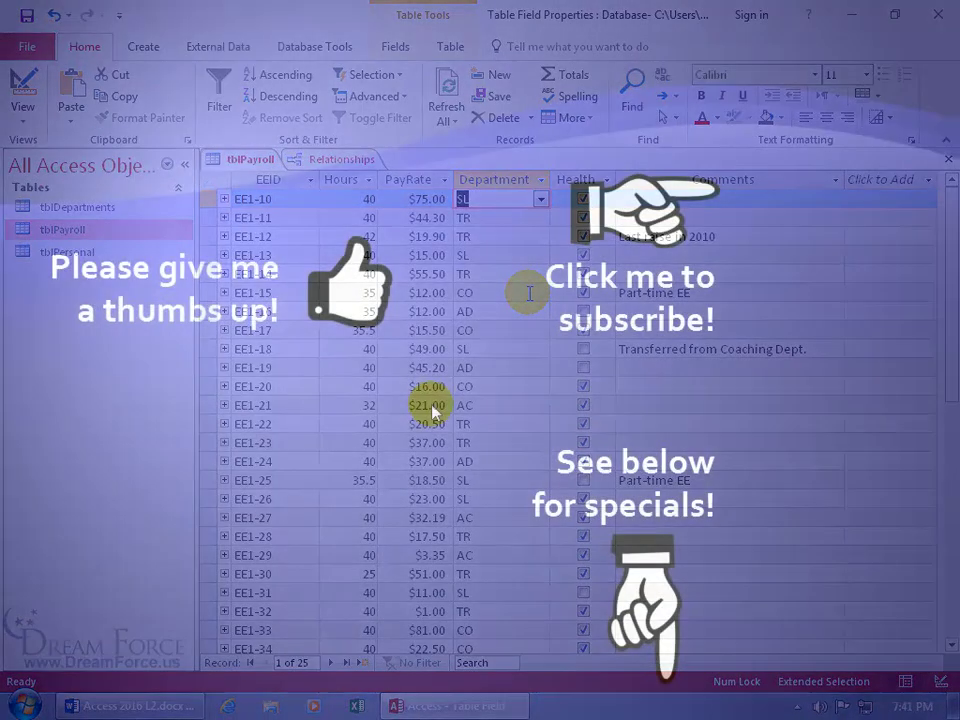